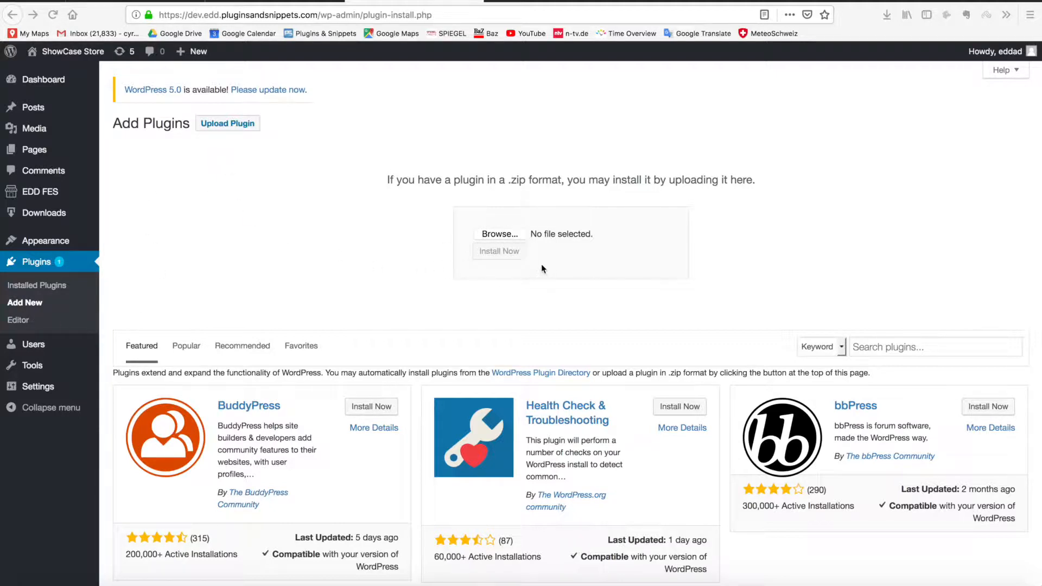
Switch to the browser tab showing Downloads > Reports > Enhanced Sales Reports Pro
click(247, 1)
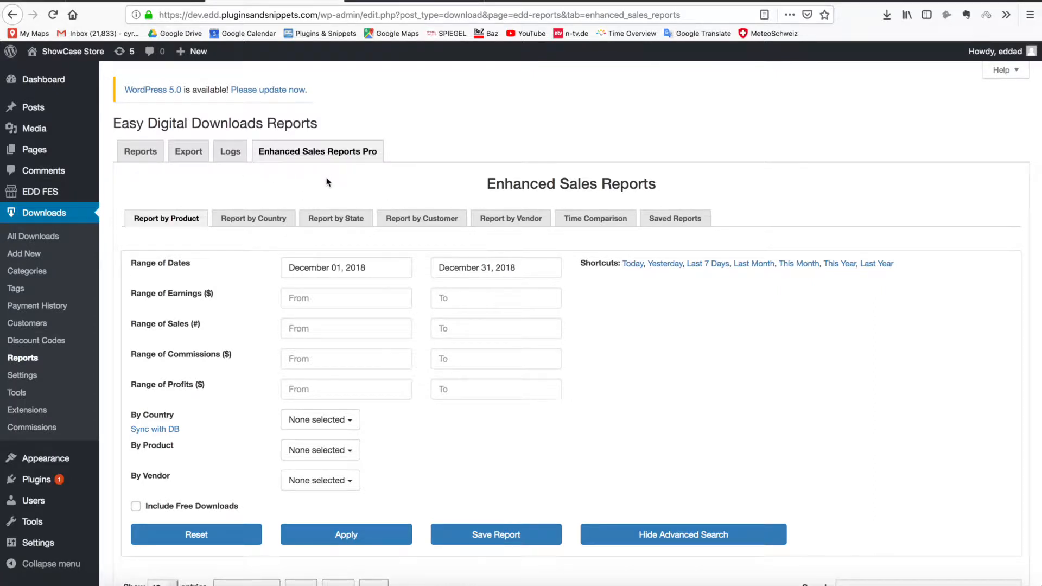
scroll(327, 181, down, 1)
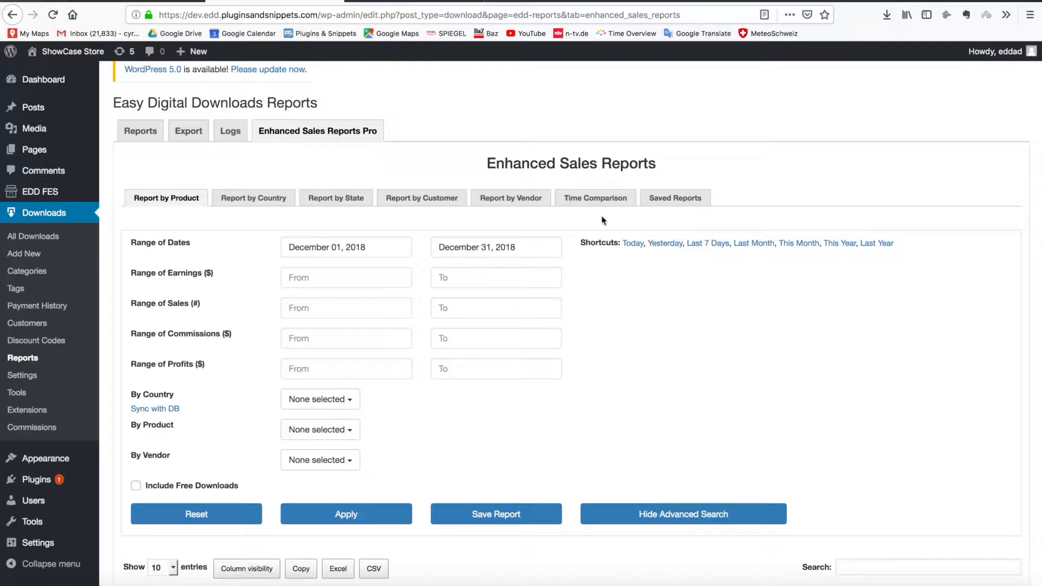
click(662, 199)
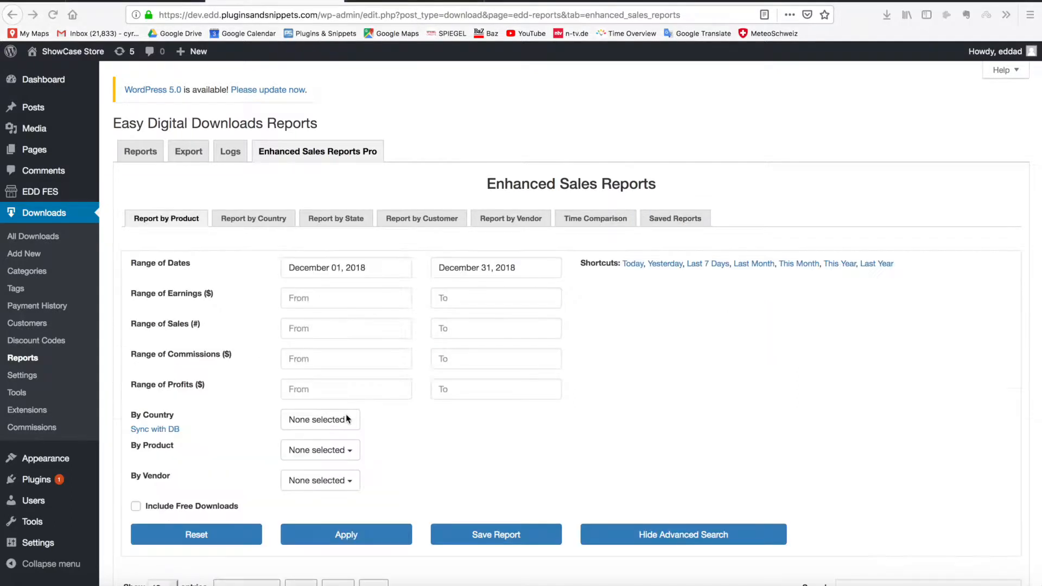
Run the Report by Product for Last Month, November 1–30, 2018, and review the ten products
scroll(258, 380, down, 5)
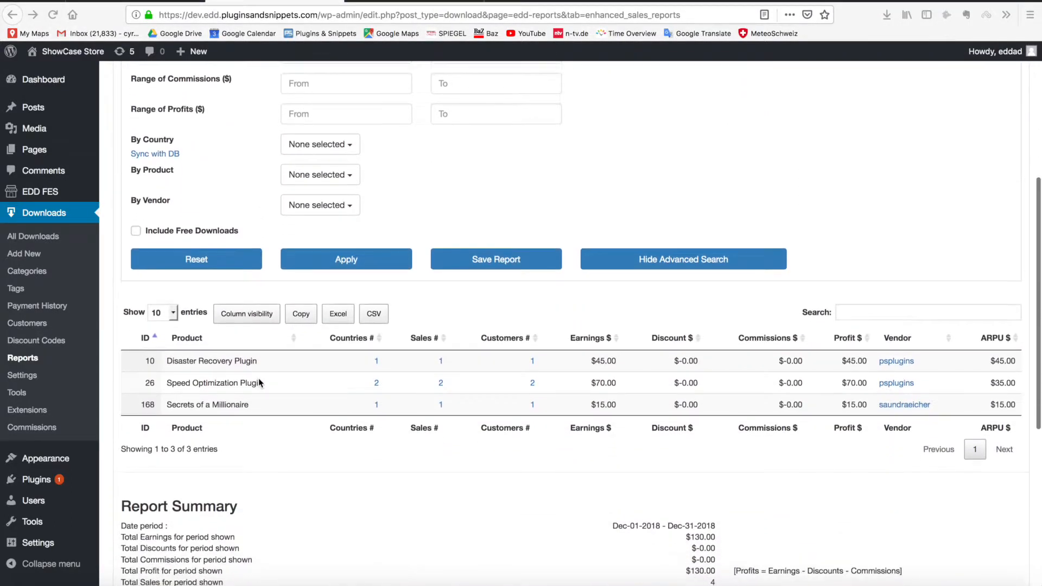
scroll(259, 377, up, 3)
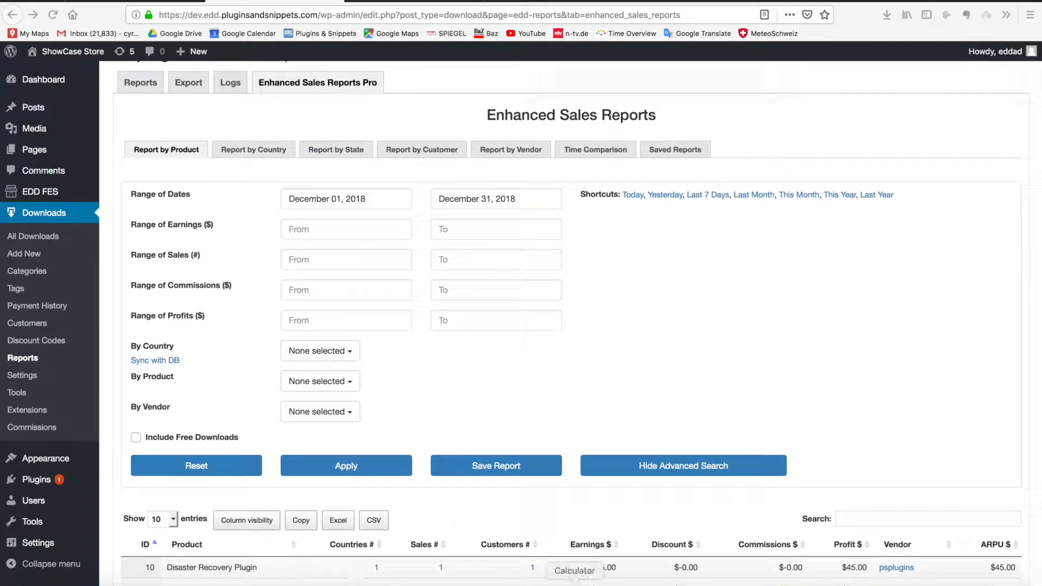
click(754, 194)
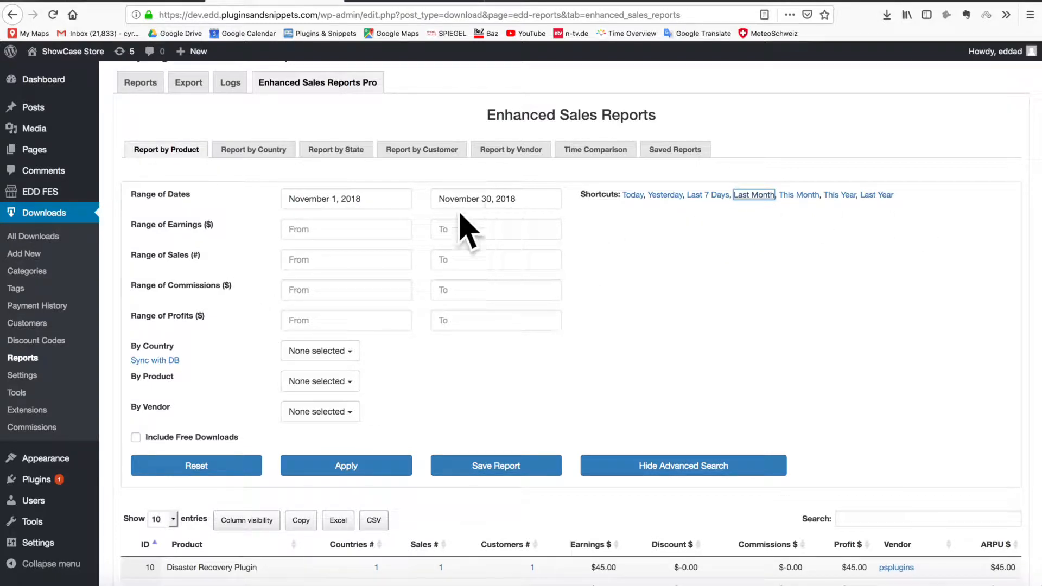
click(344, 466)
scroll(361, 473, down, 6)
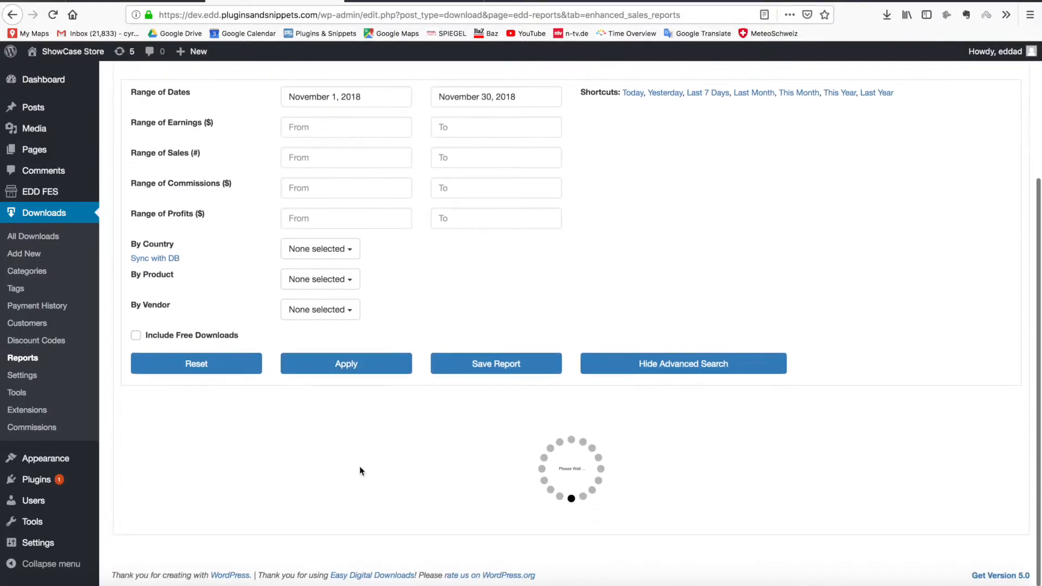
scroll(244, 324, up, 2)
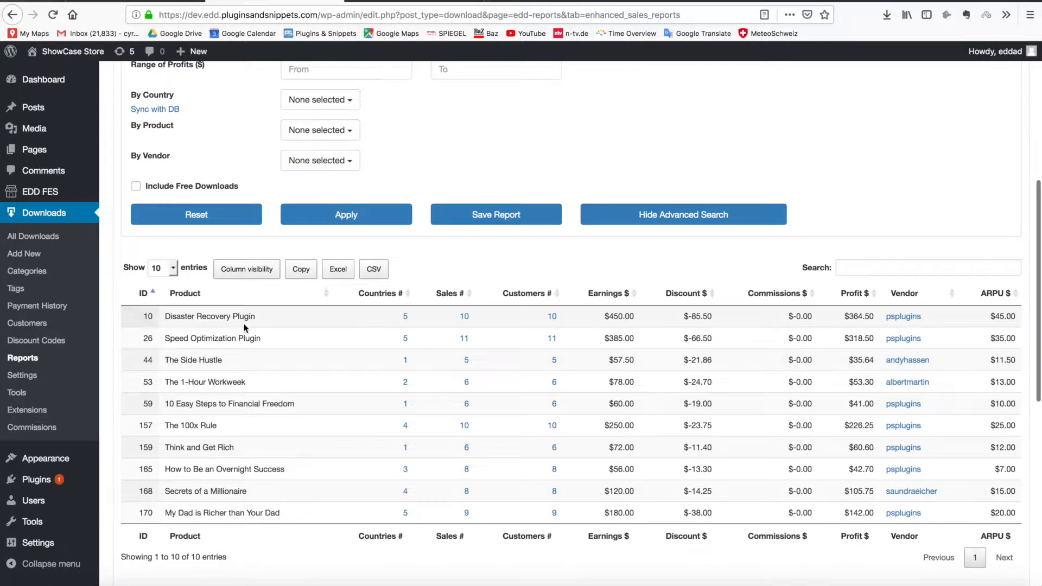
scroll(243, 329, up, 4)
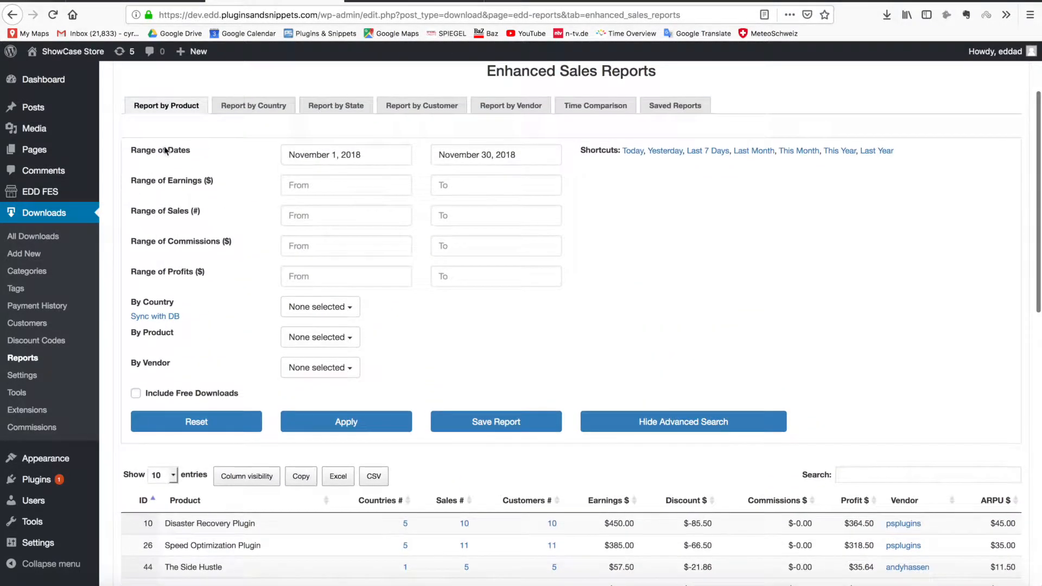
scroll(257, 431, down, 2)
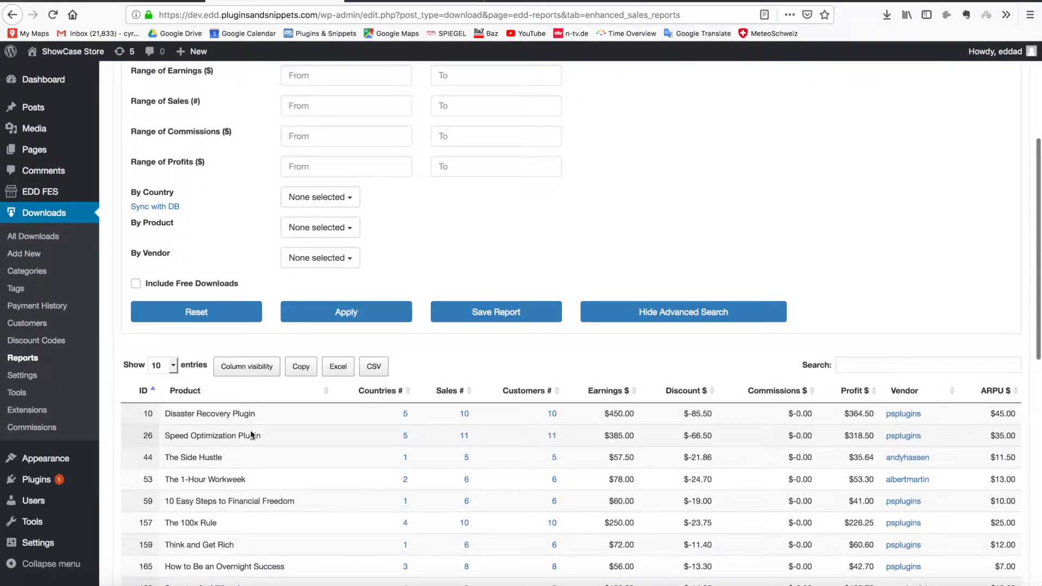
scroll(250, 433, down, 2)
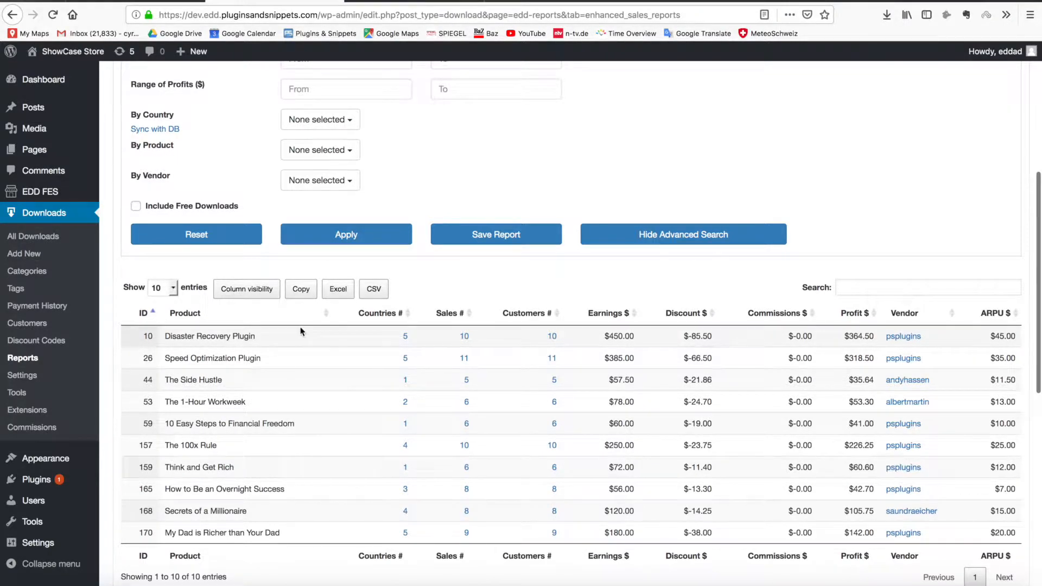
Hide the Earnings $, Discount $, Commissions $ and Profit $ columns and show APPU $
click(246, 290)
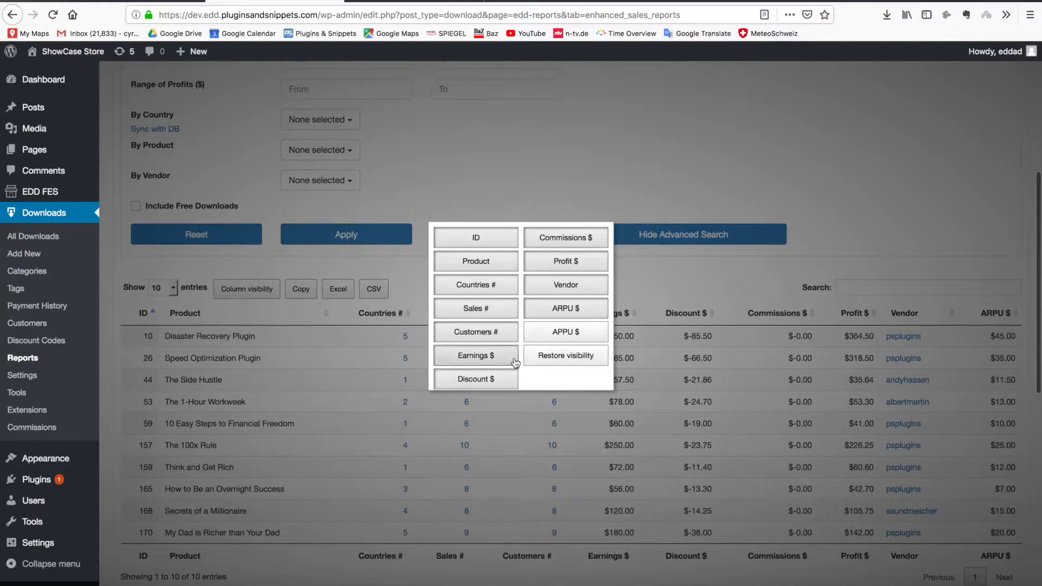
scroll(480, 362, down, 1)
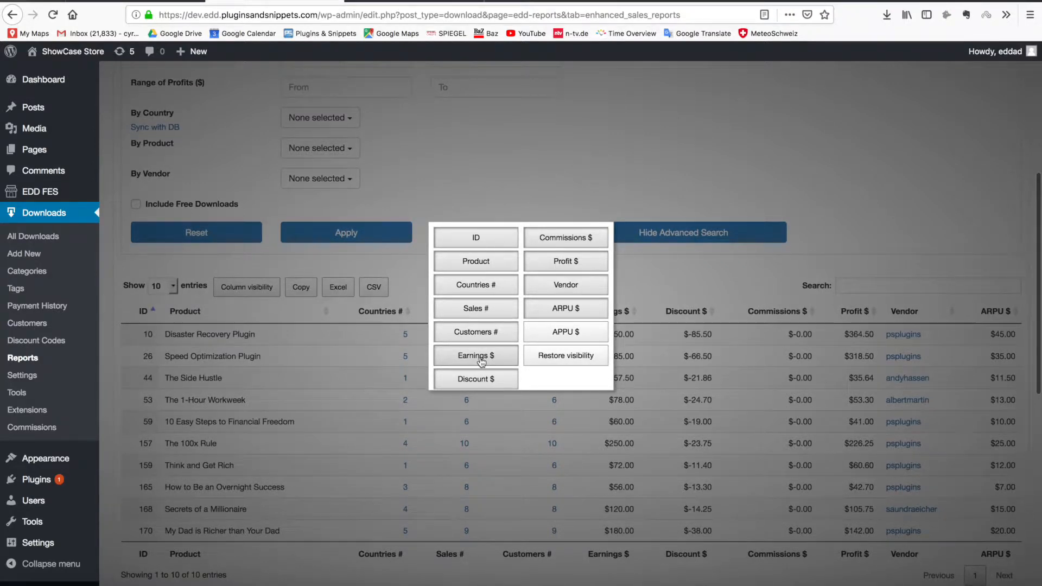
click(480, 361)
click(477, 380)
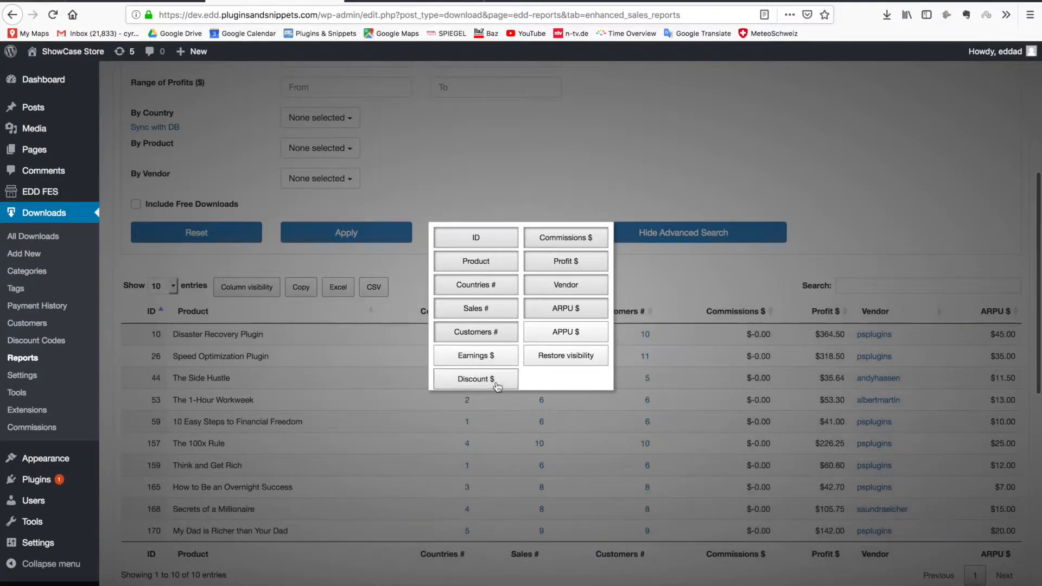
click(552, 244)
click(554, 262)
click(674, 281)
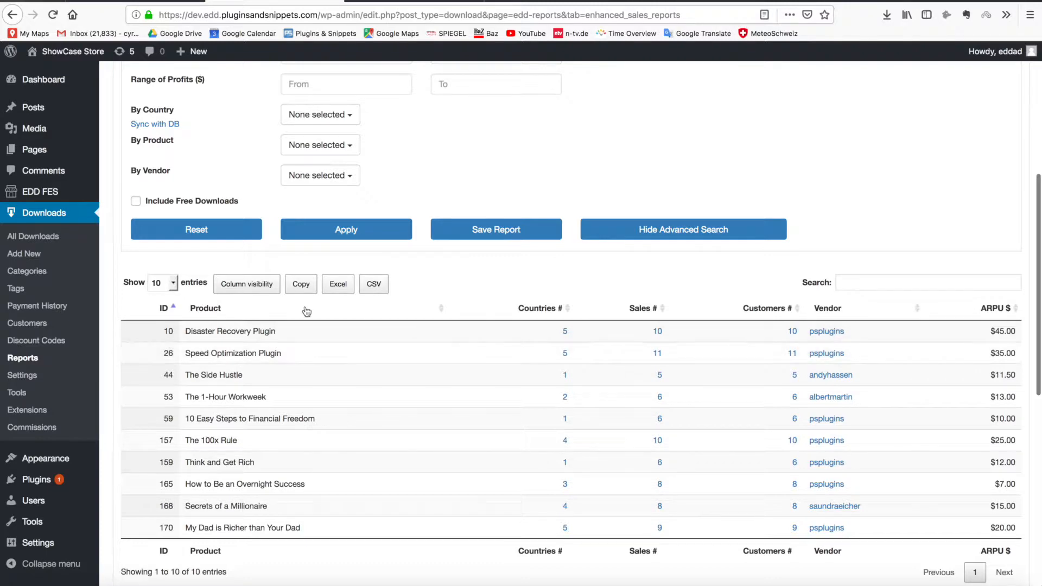
click(275, 285)
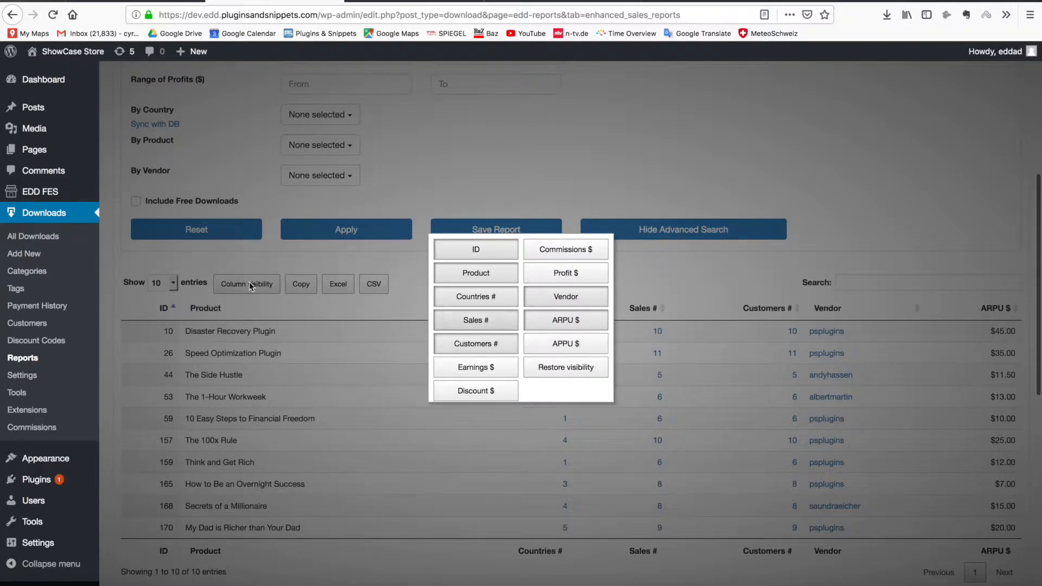
click(547, 344)
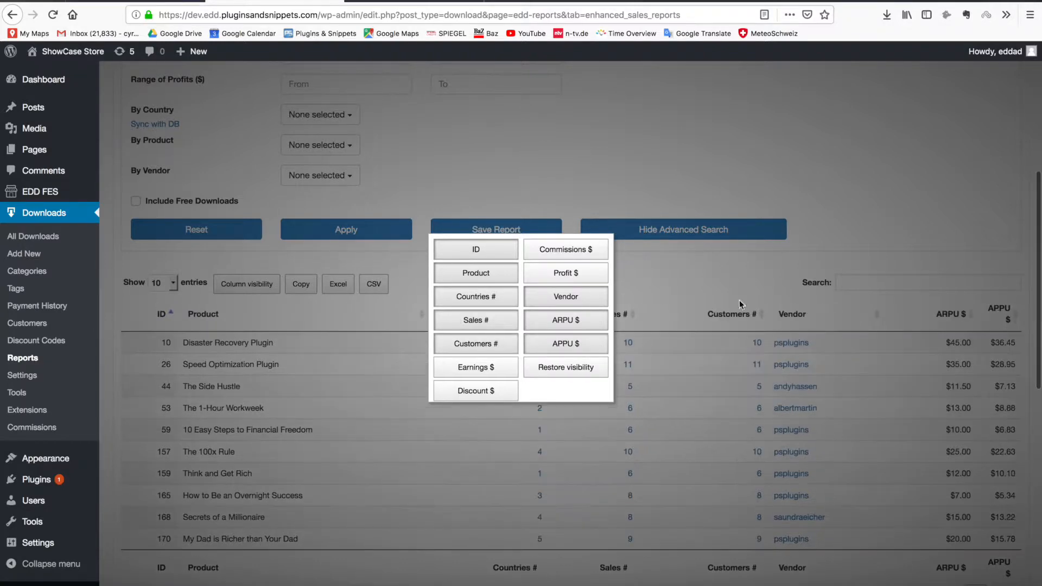
click(721, 283)
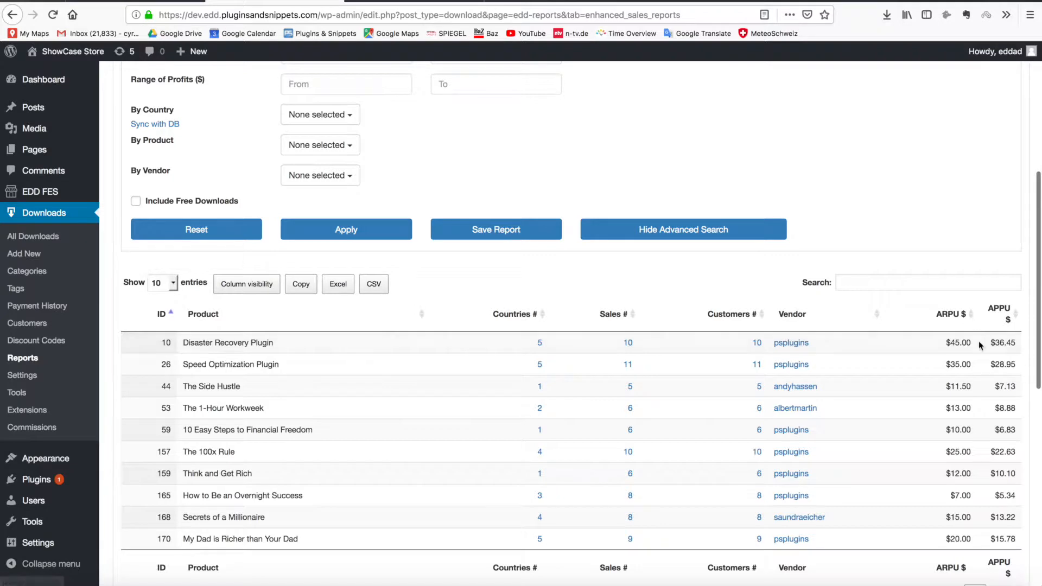
Sort products by APPU descending and try an Excel export, cancelling the download
click(1016, 317)
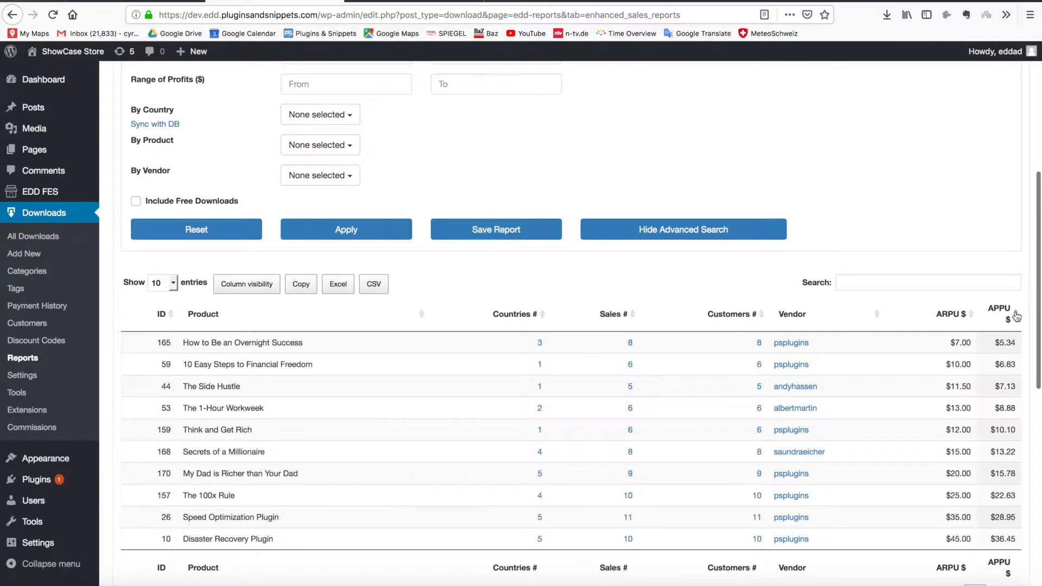
click(1016, 318)
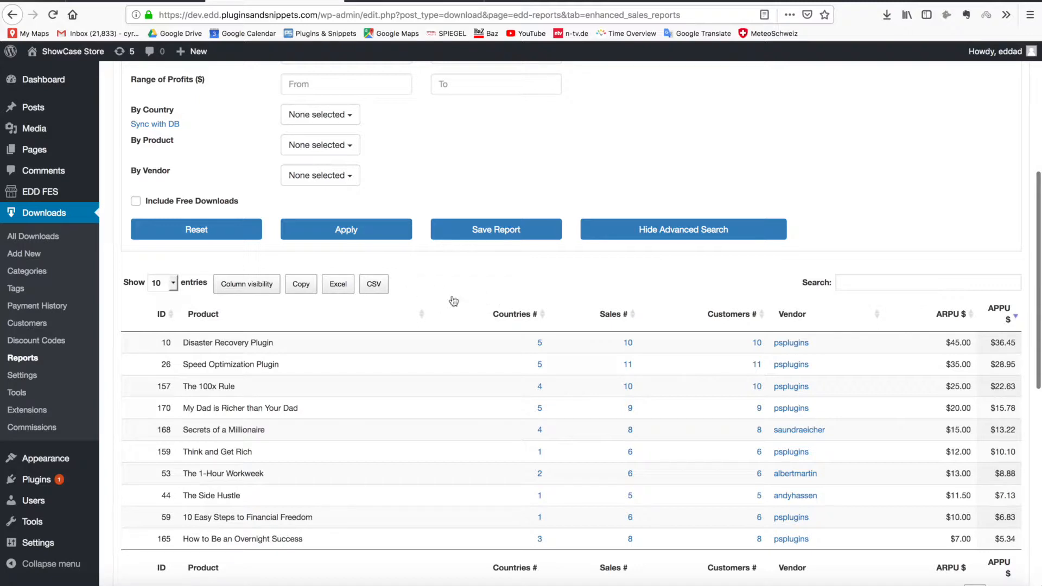
click(338, 287)
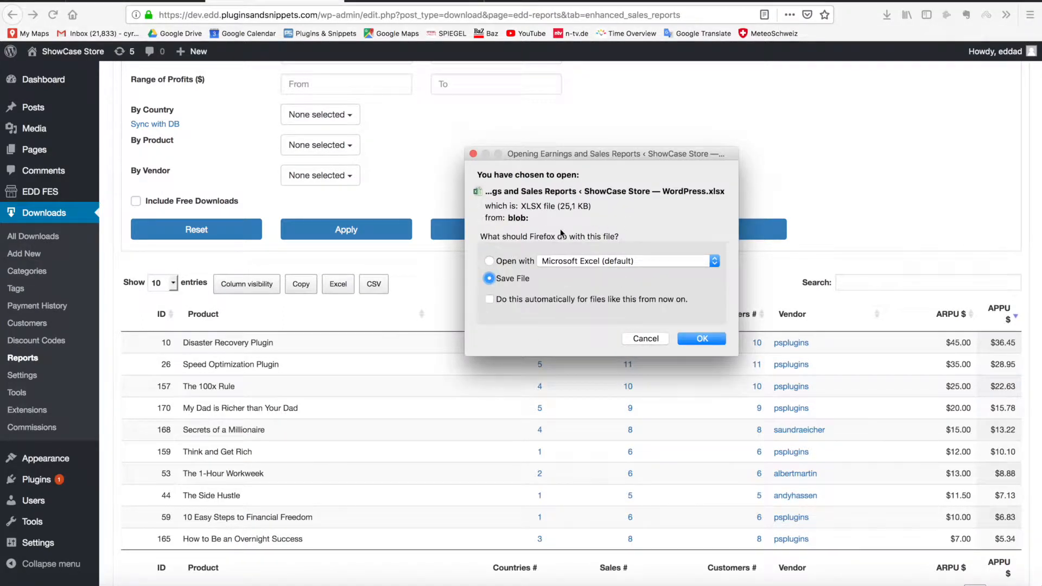
click(639, 341)
View the Report by State for November 1–30, 2018
scroll(461, 325, down, 5)
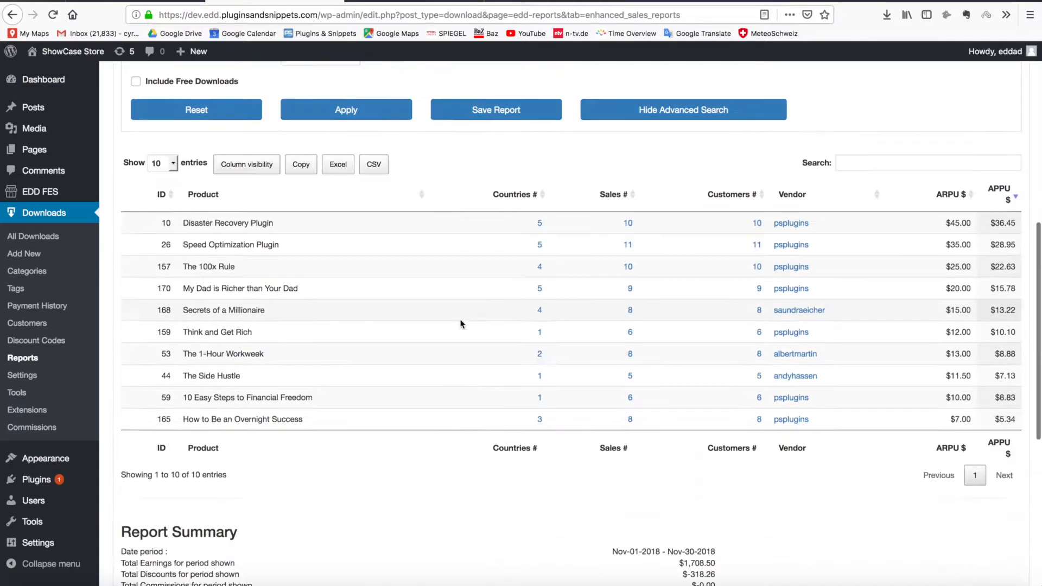
scroll(460, 324, up, 15)
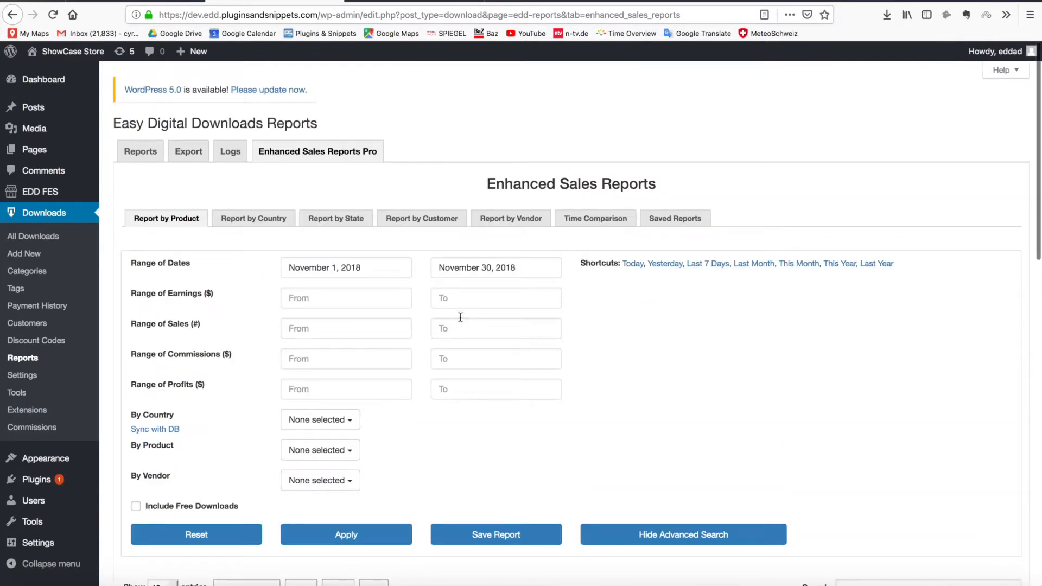
click(325, 219)
scroll(337, 214, down, 8)
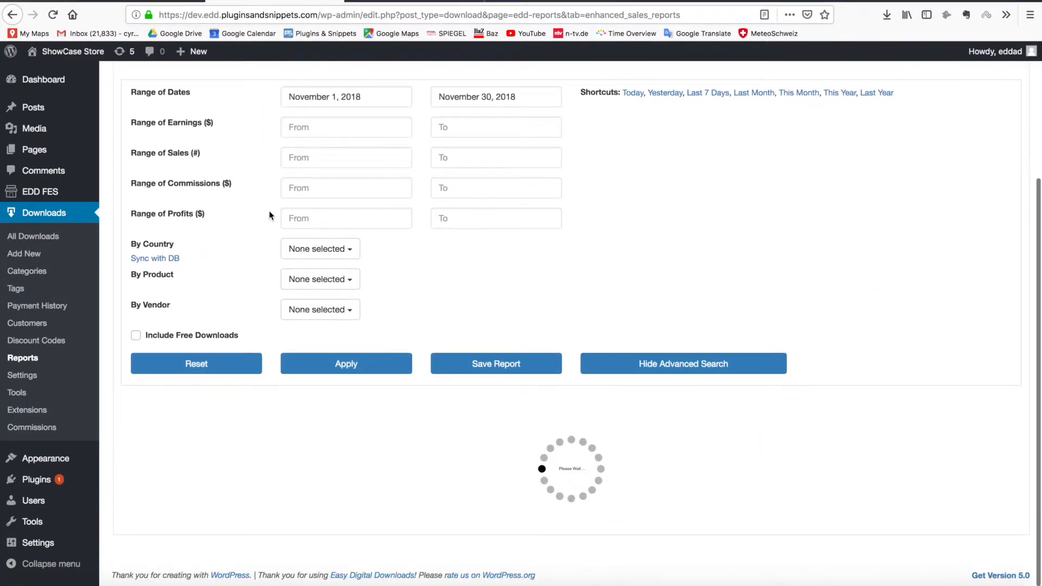
scroll(272, 239, up, 4)
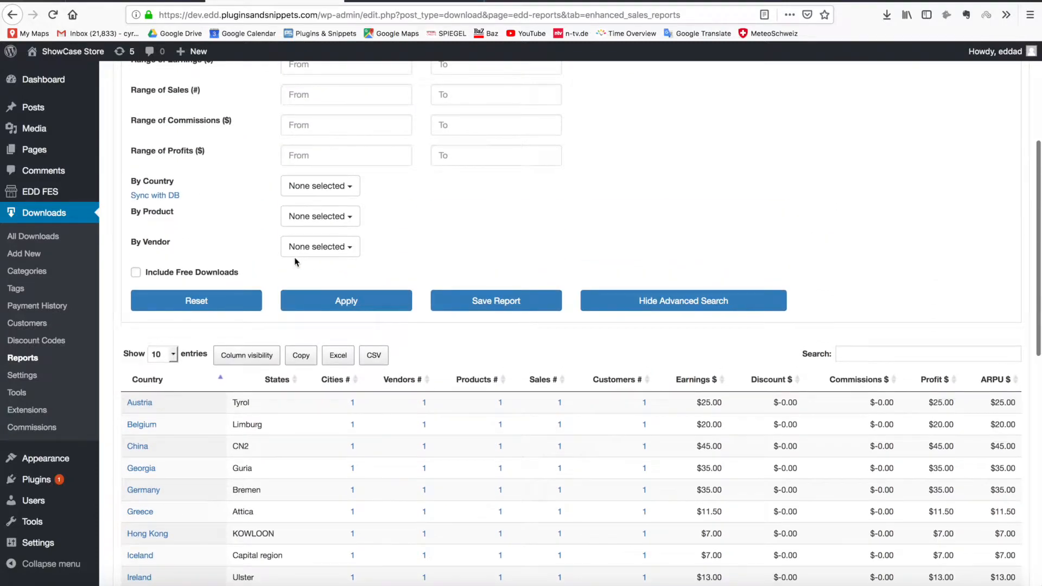
scroll(259, 235, up, 3)
scroll(258, 237, down, 7)
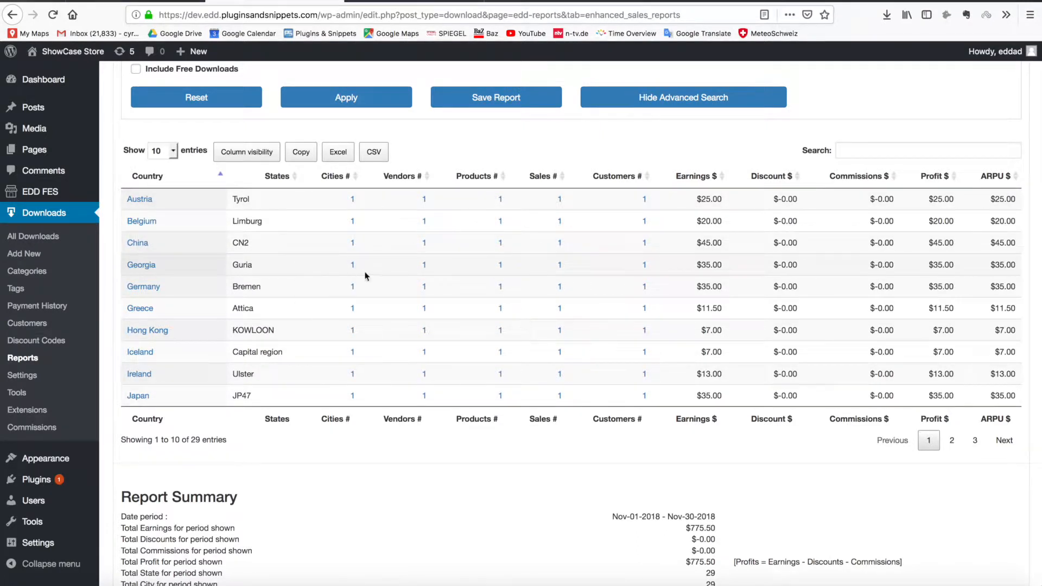
scroll(626, 202, up, 8)
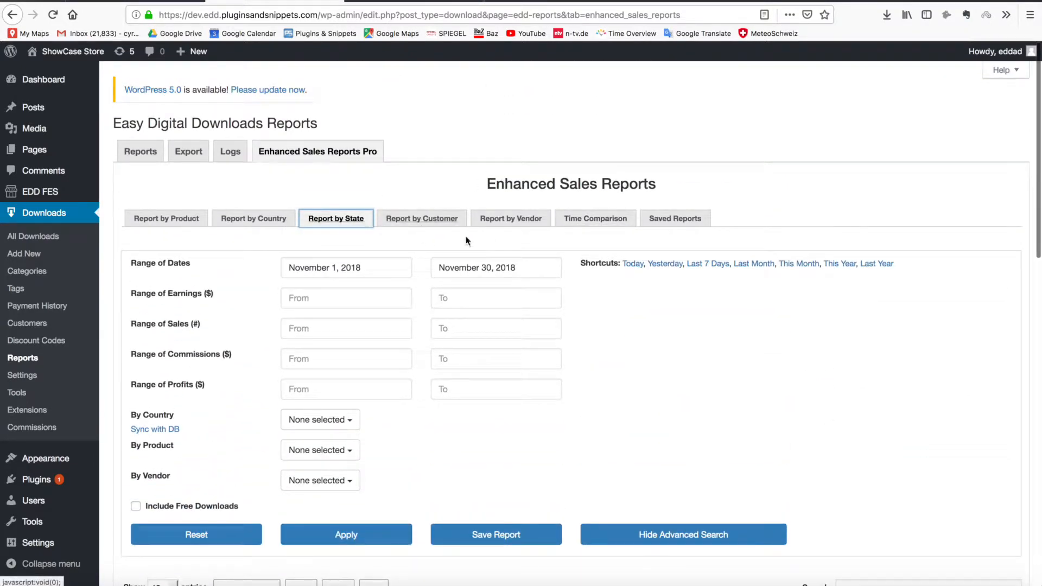
Run a Time Comparison of this month (December 1–10, 2018) against November 2018
click(599, 219)
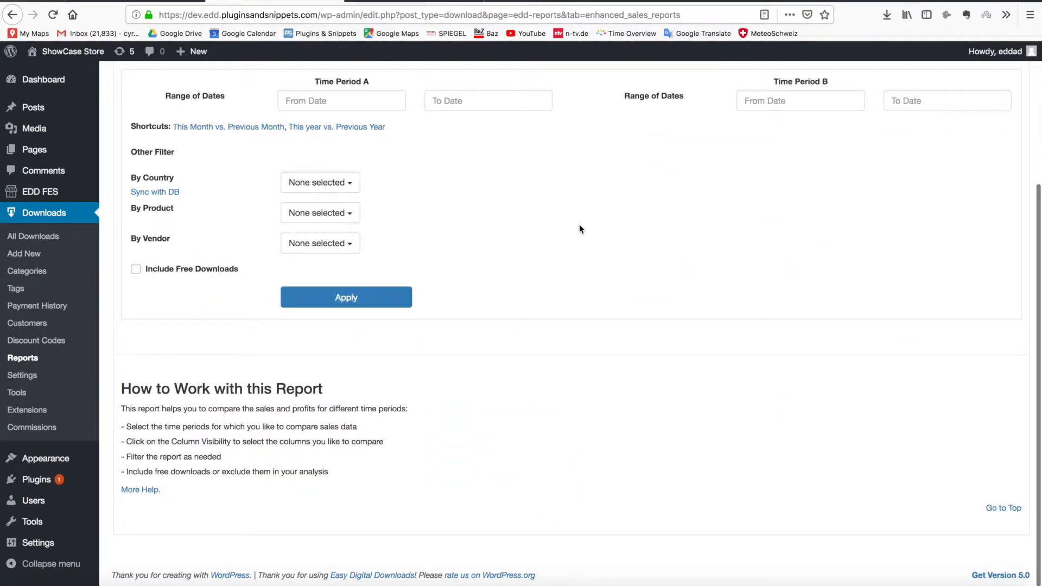
scroll(557, 253, up, 4)
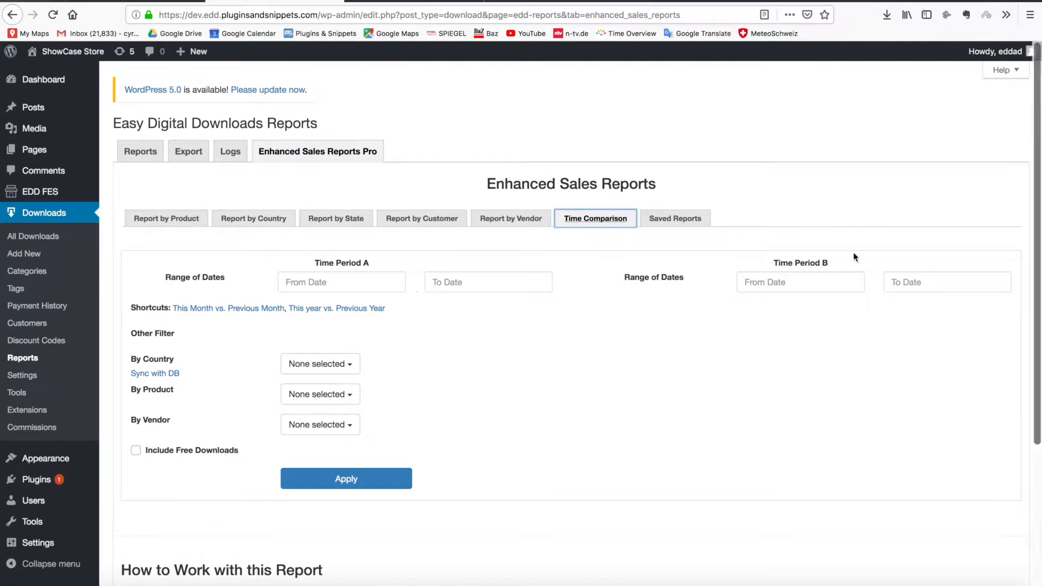
click(231, 309)
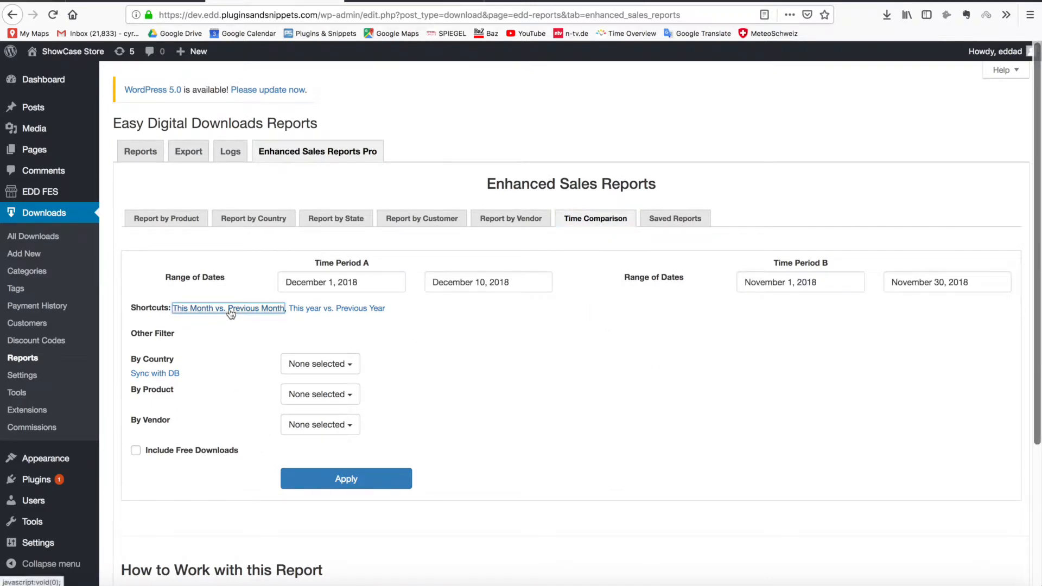
click(375, 485)
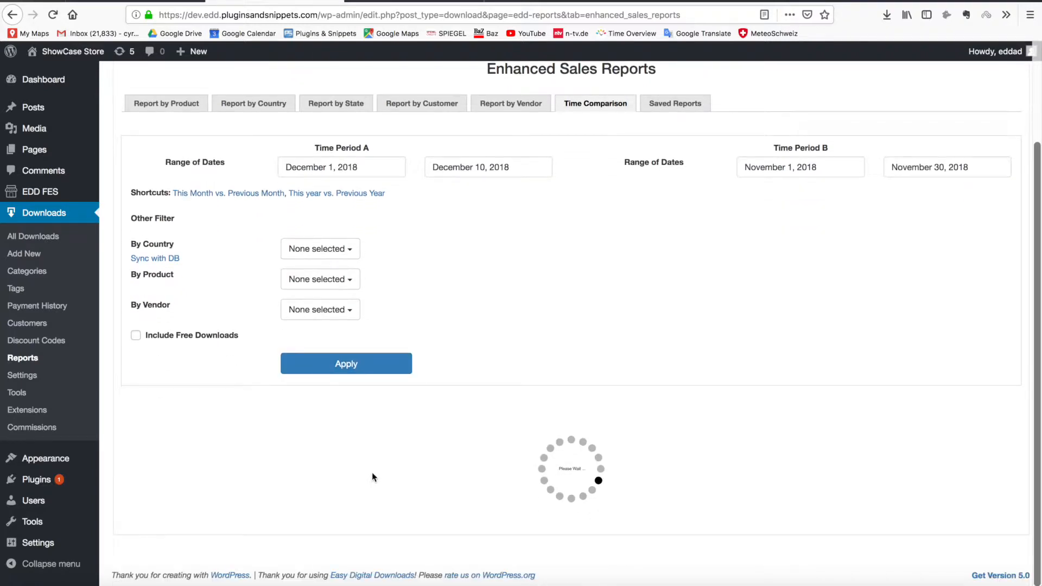
scroll(442, 358, down, 5)
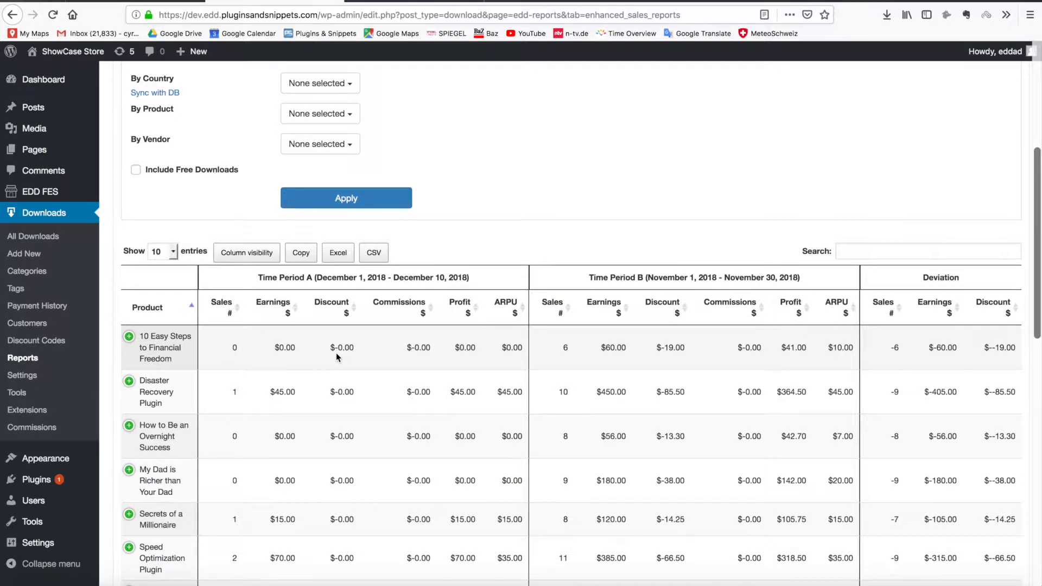
Hide every Discount $ and Commissions $ column for Period A, Period B and Deviation
click(247, 253)
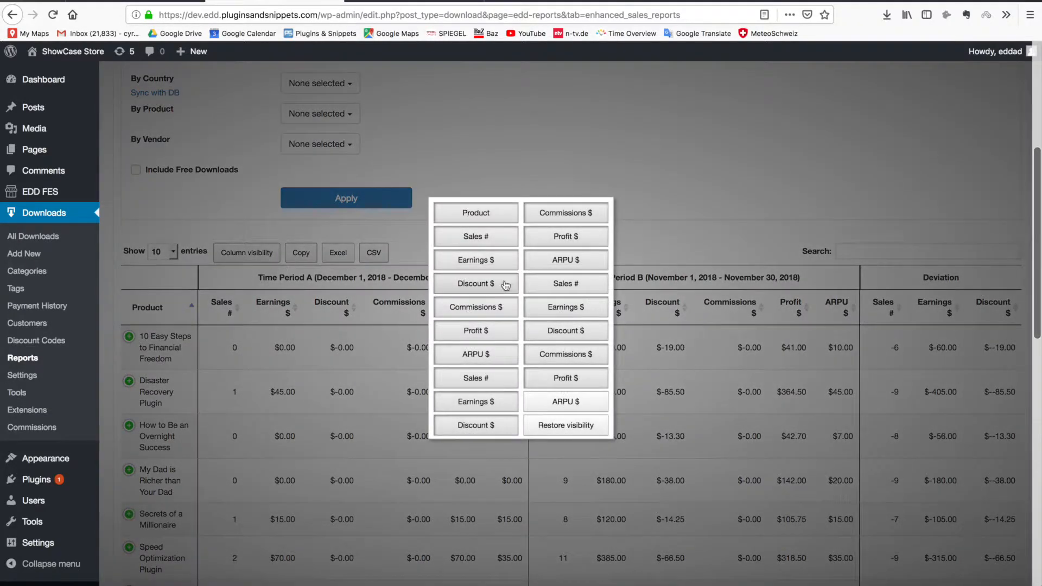
click(475, 282)
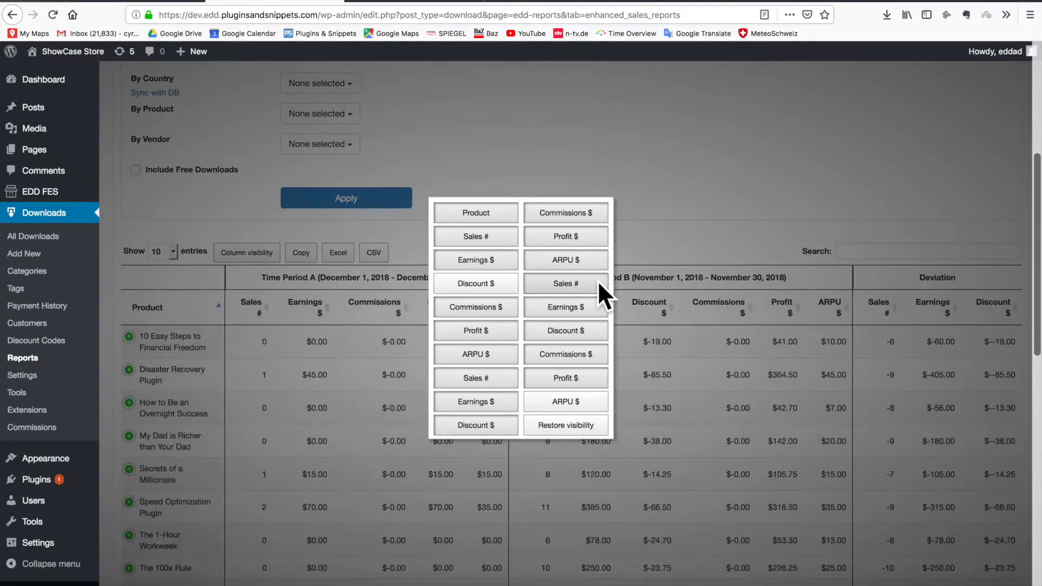
click(566, 331)
click(493, 434)
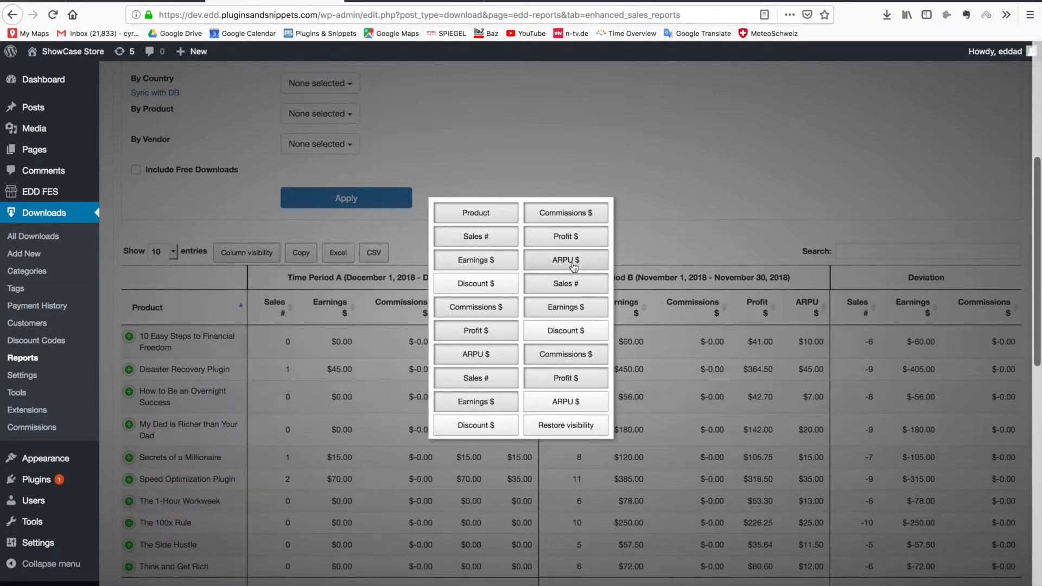
click(565, 215)
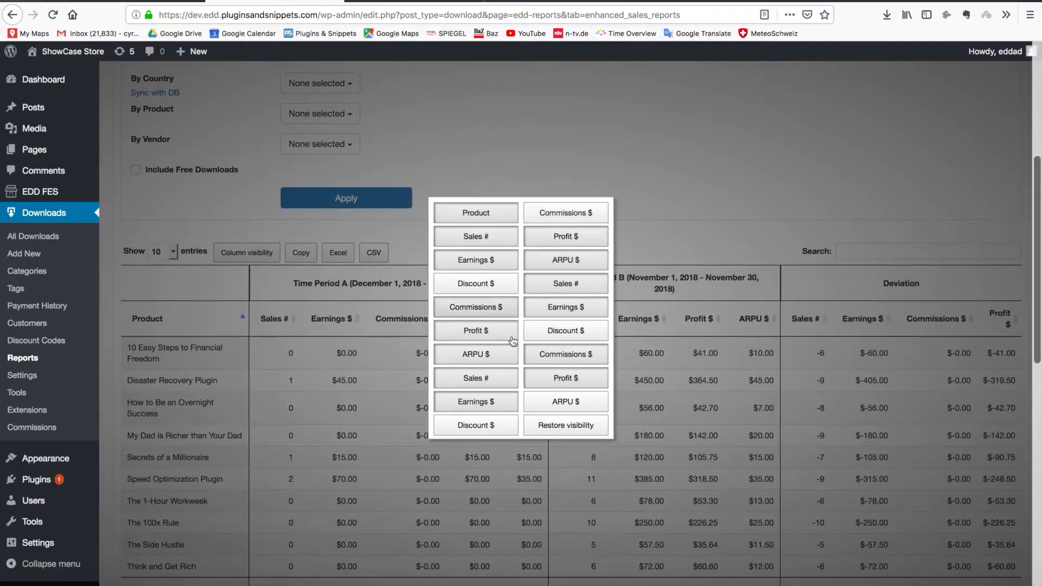
click(476, 307)
click(566, 355)
click(614, 156)
scroll(431, 365, up, 3)
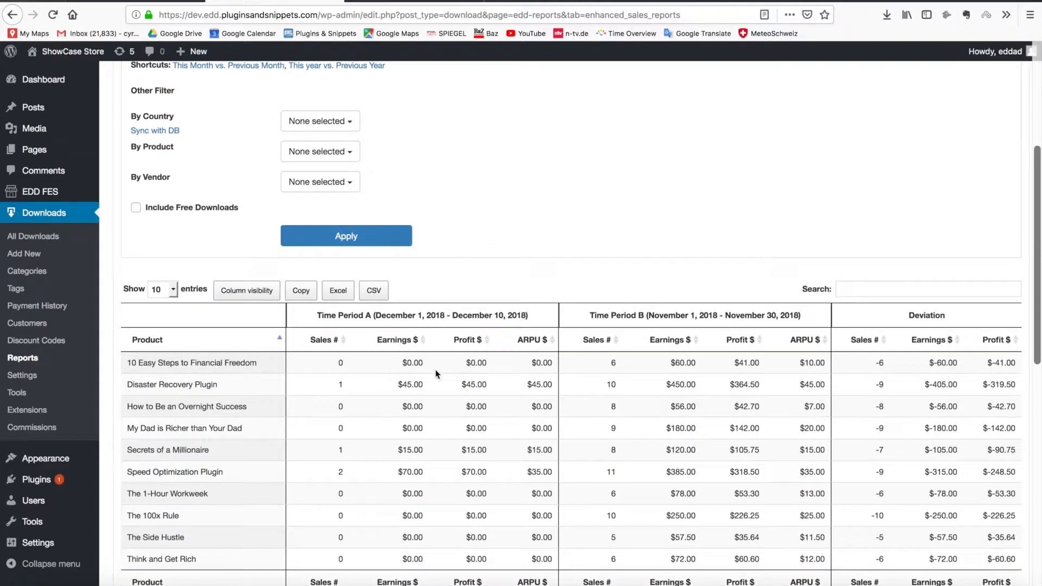
scroll(524, 424, down, 5)
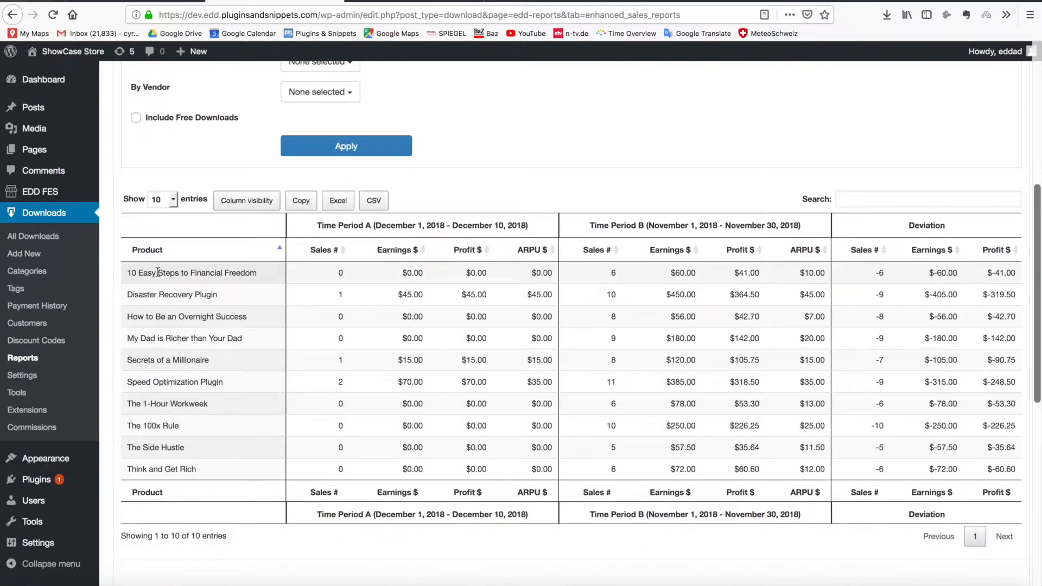
scroll(367, 279, up, 1)
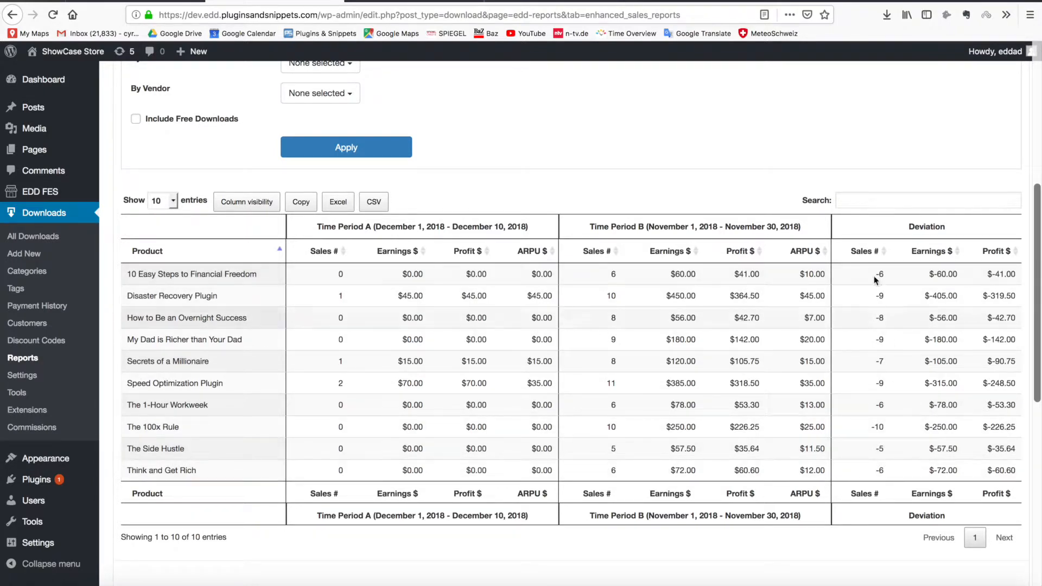
scroll(507, 364, down, 10)
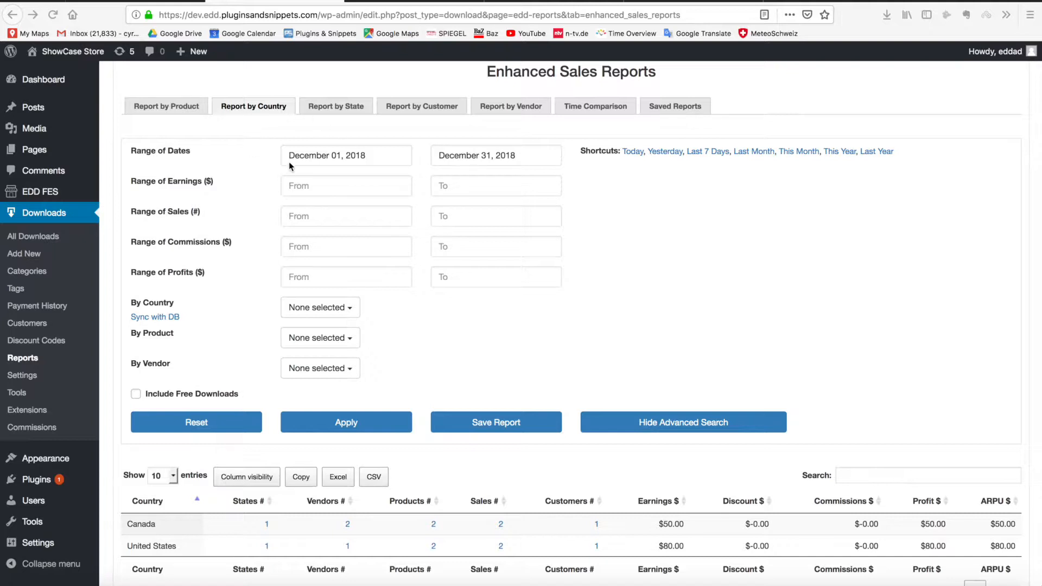
Filter the country report to Disaster Recovery Plugin for the last 7 days
scroll(464, 298, down, 1)
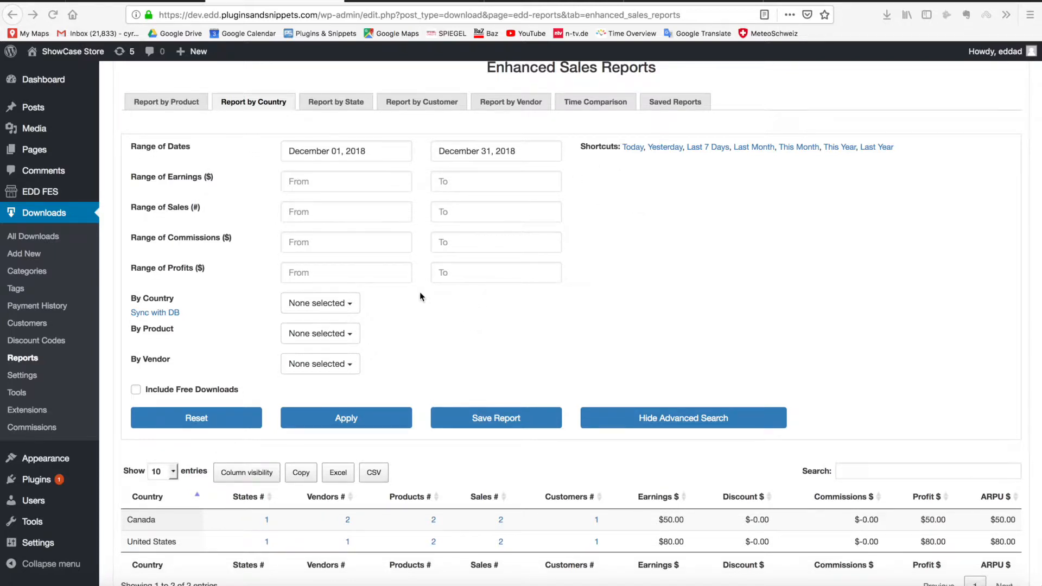
click(707, 153)
scroll(380, 329, down, 1)
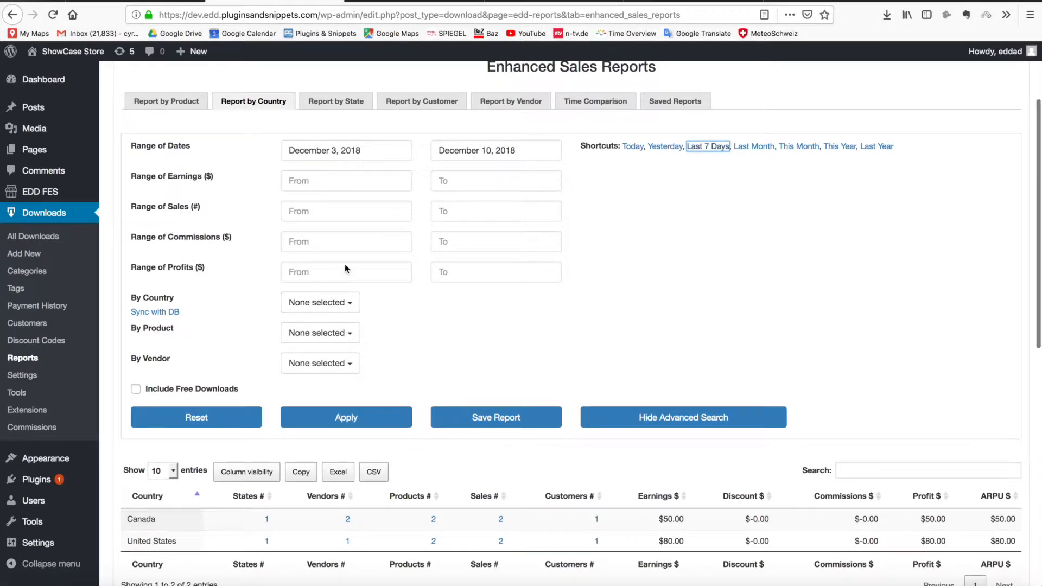
click(307, 333)
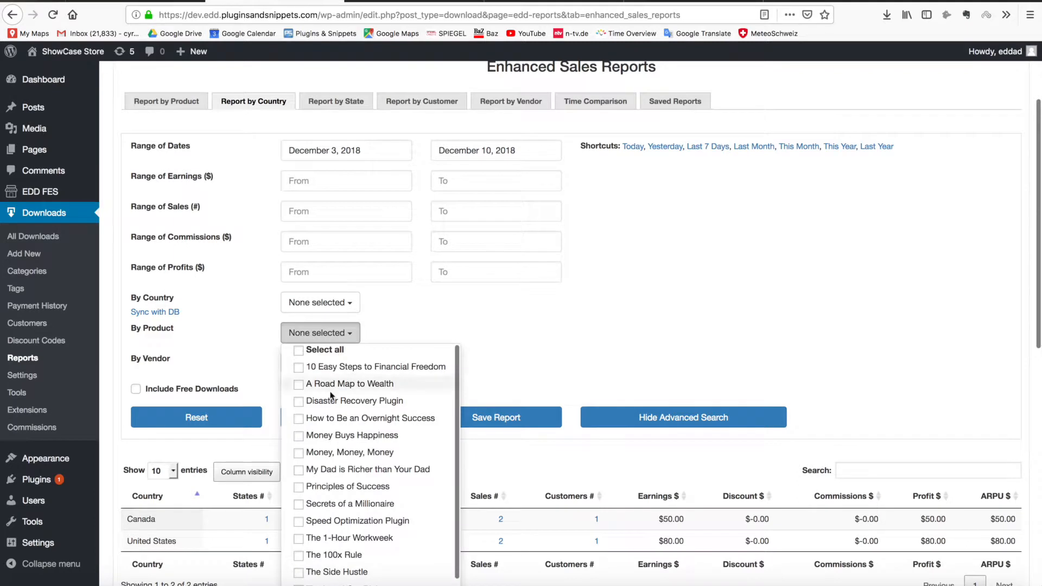
click(299, 402)
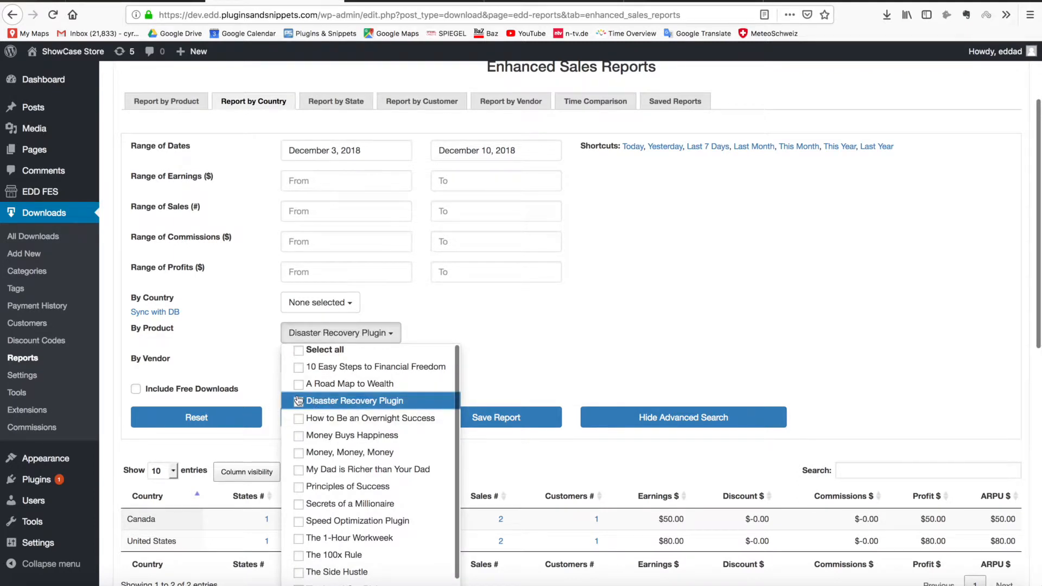
click(532, 367)
click(380, 421)
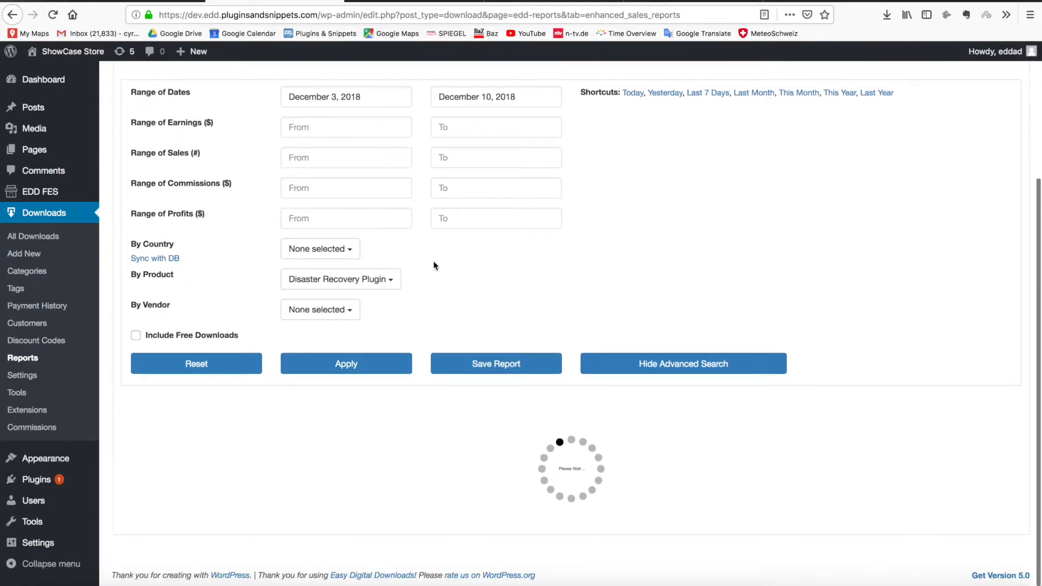
Rerun the Disaster Recovery Plugin country report for Last Month, November 1–30, 2018
scroll(384, 221, up, 8)
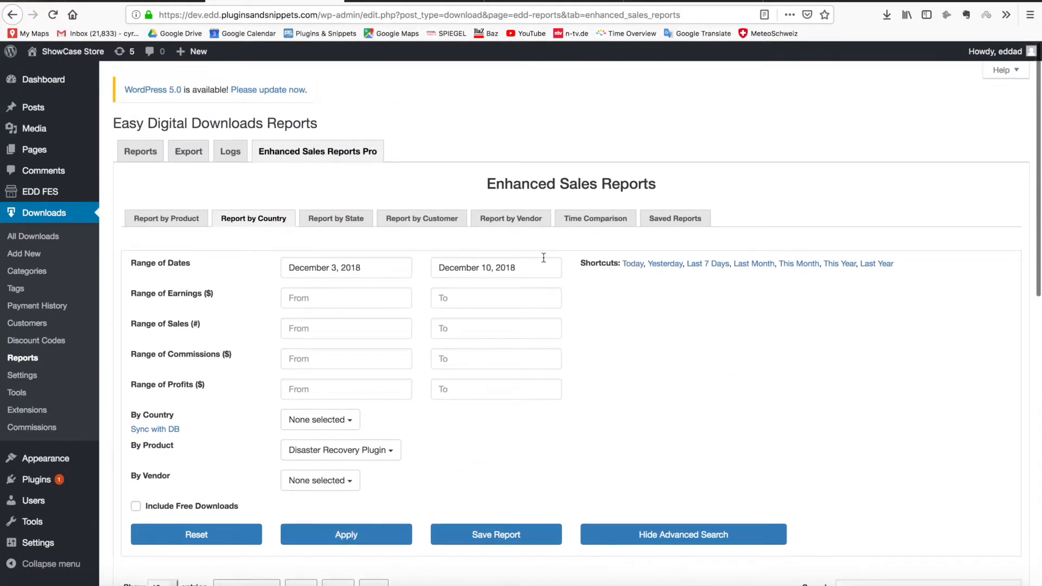
click(754, 265)
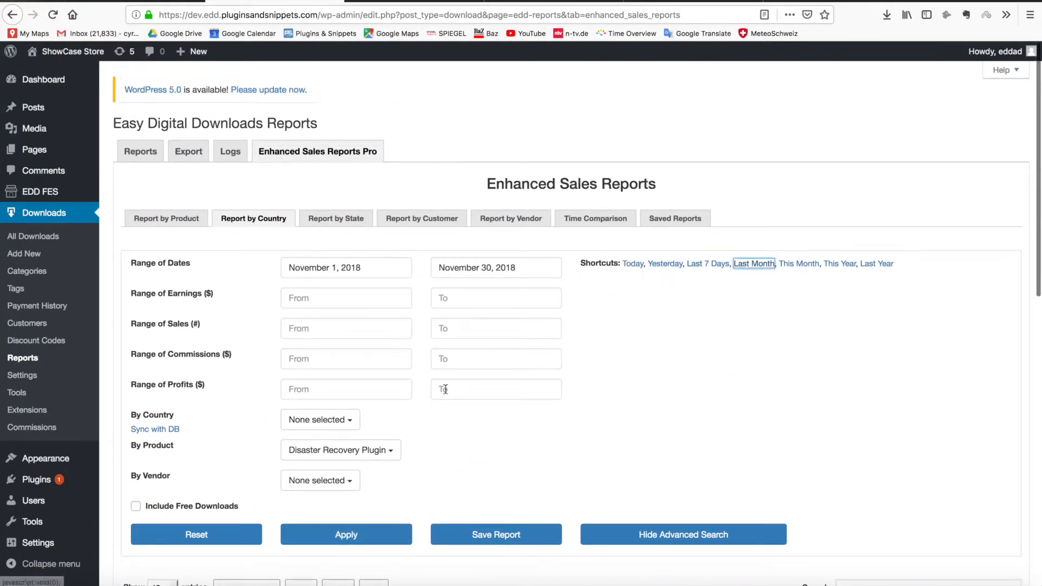
click(347, 535)
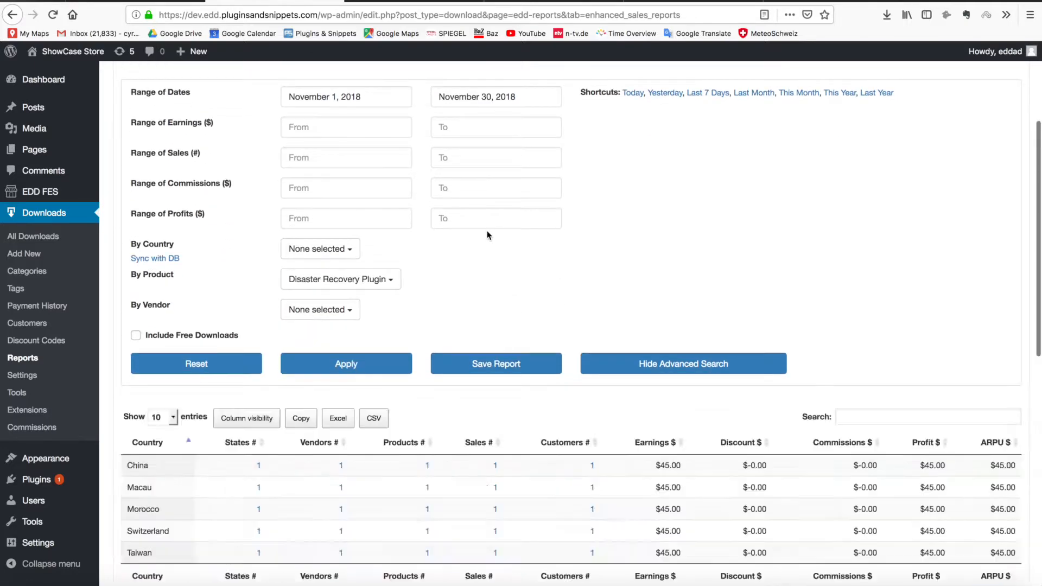
scroll(439, 231, down, 5)
scroll(308, 230, up, 6)
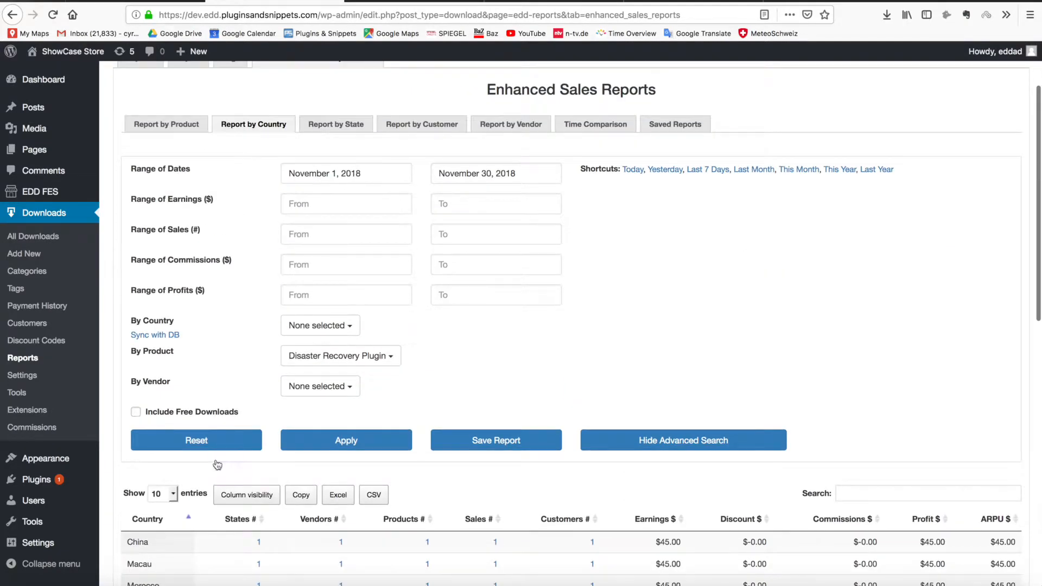
scroll(218, 464, down, 4)
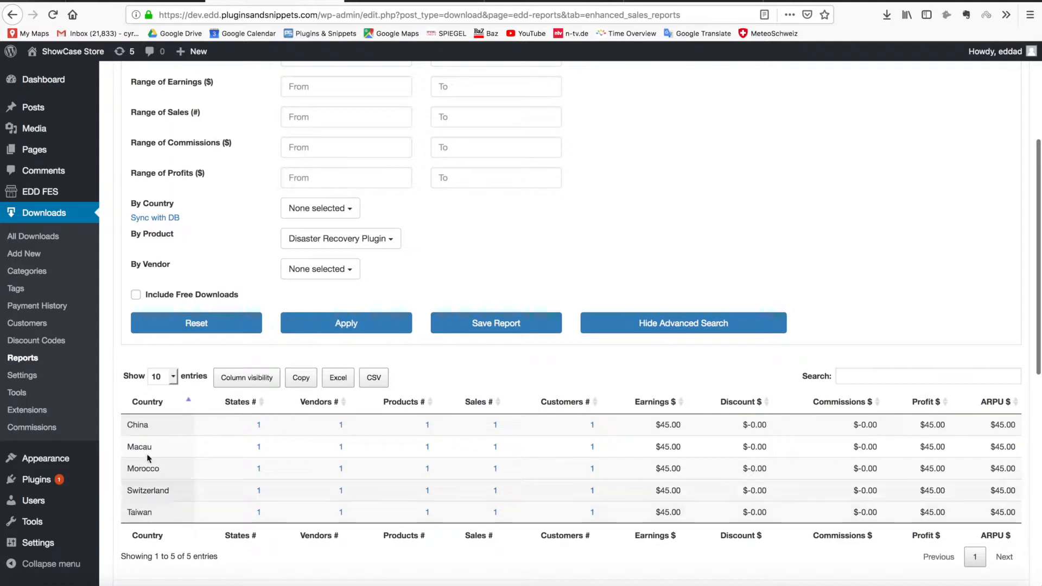
scroll(329, 325, up, 6)
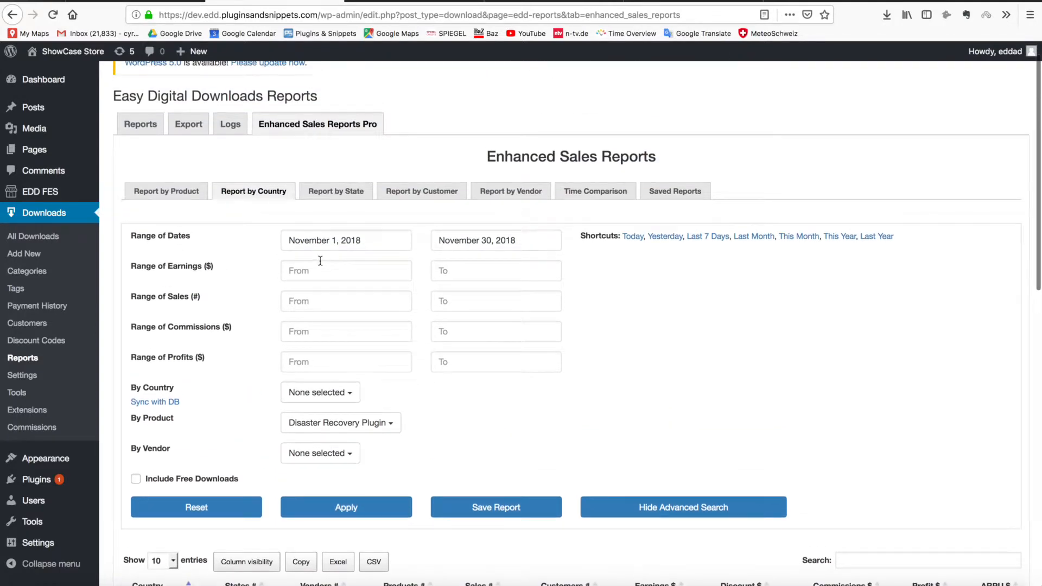
Name the saved report 'Disaster Recovery Plugin - Monthly Tracking' and enable email updates
click(485, 506)
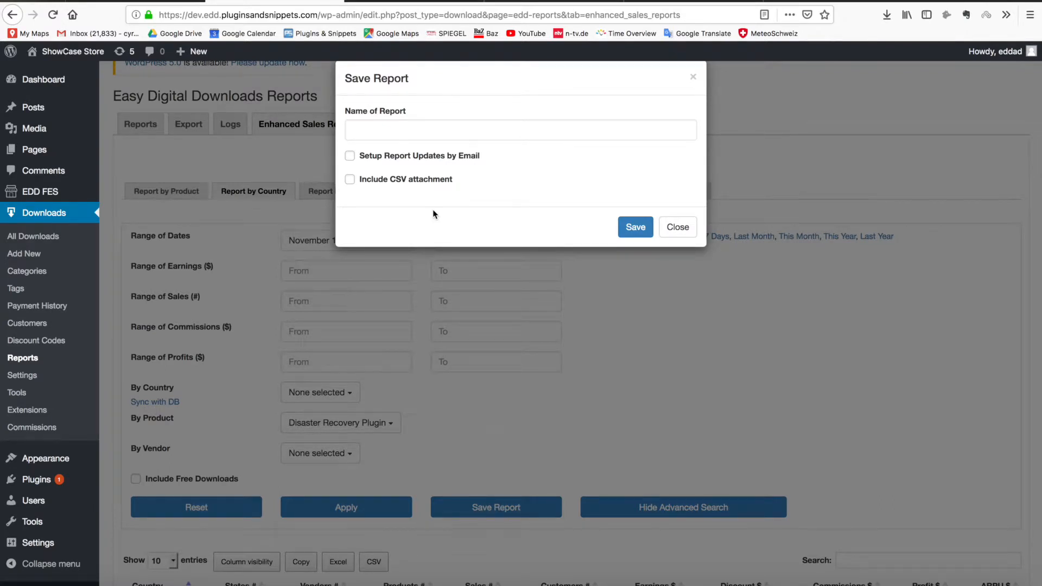
click(364, 127)
text(D)
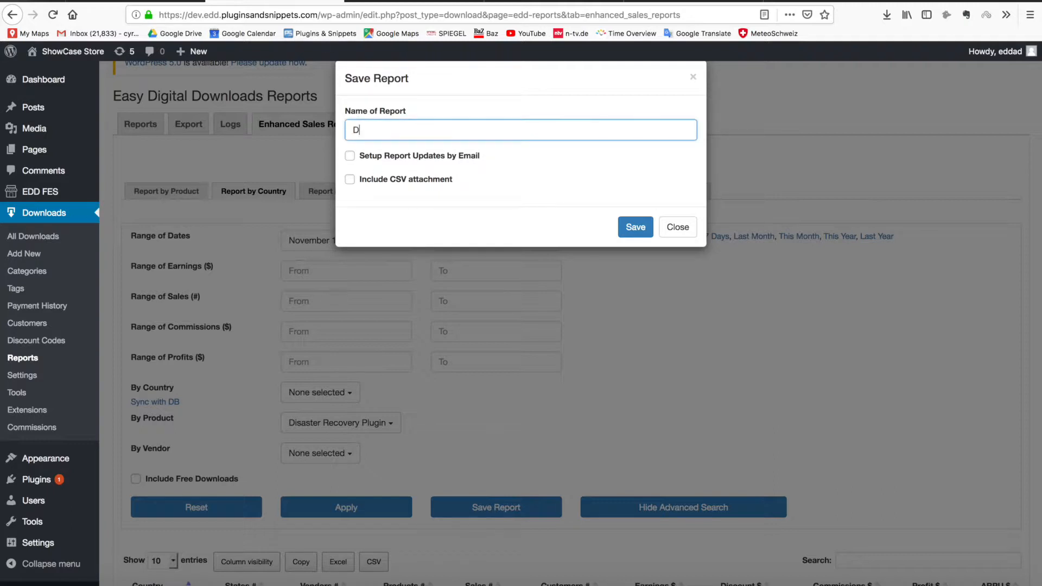
text(isaster Recovery Plugin - Mon)
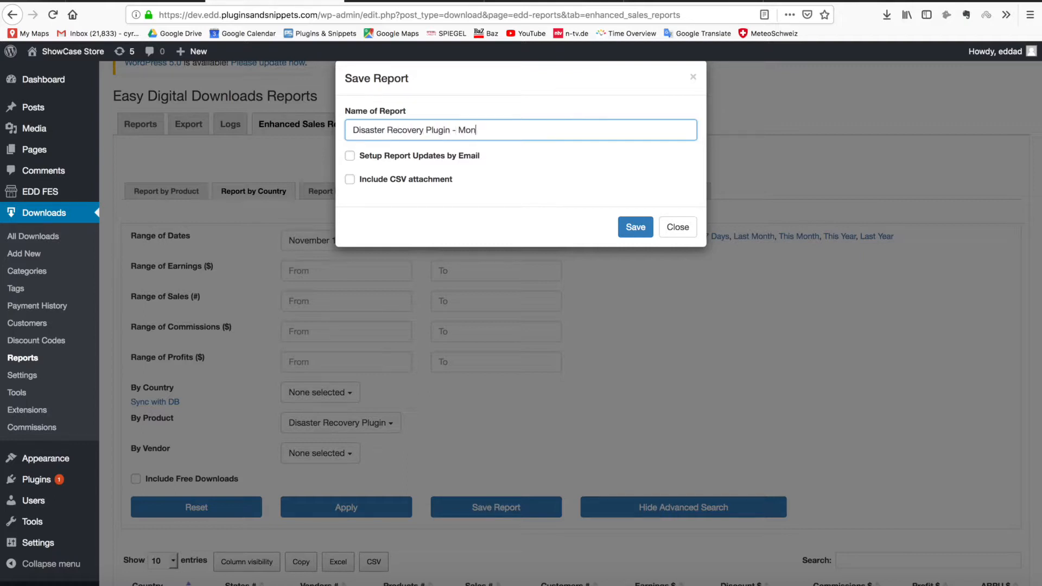
text(thly Tracking)
click(399, 158)
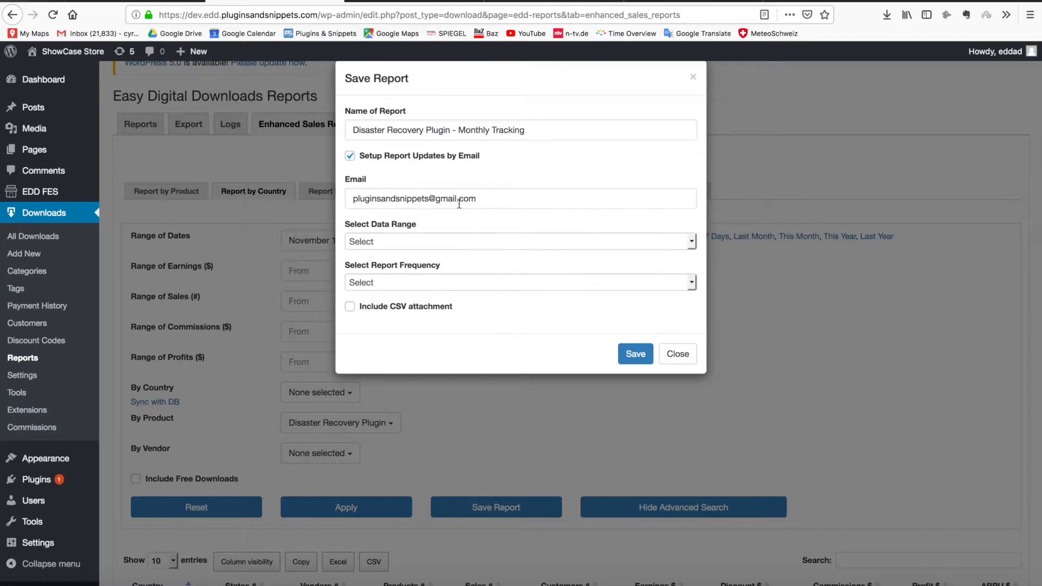
Set the emailed report to Last Month data, frequency Now, with a CSV attachment
click(435, 245)
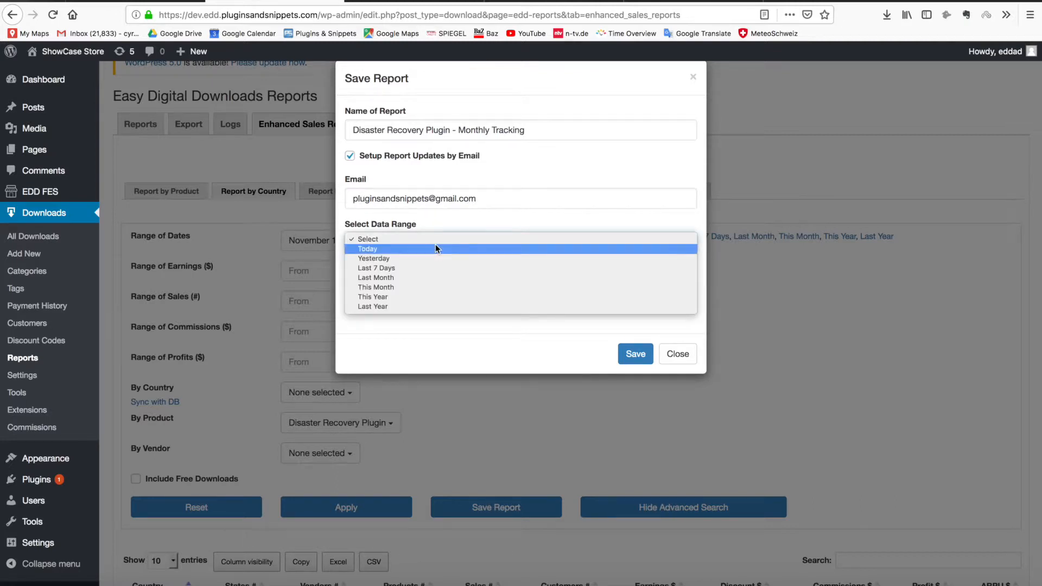
click(434, 278)
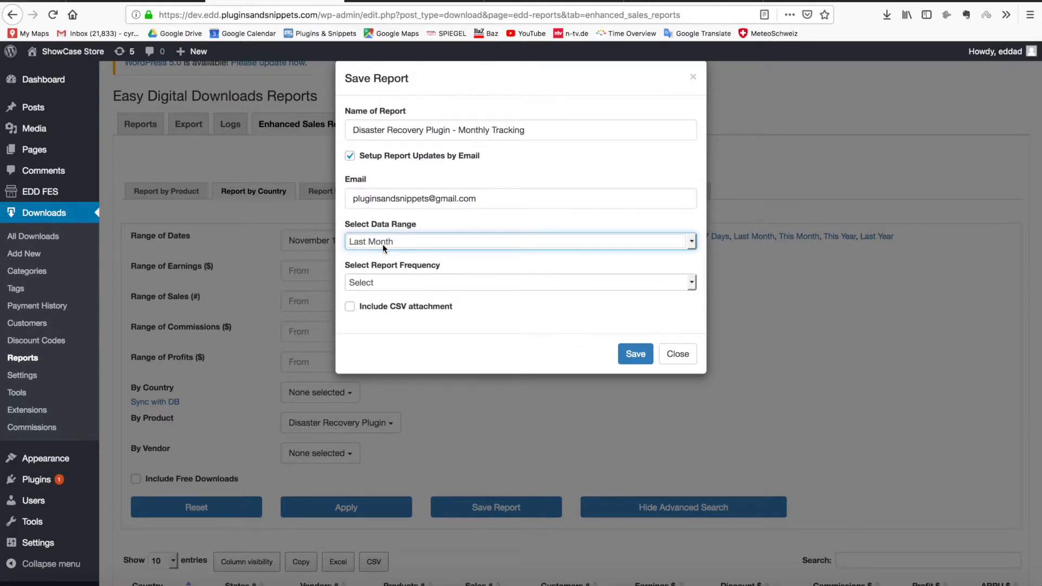
click(411, 284)
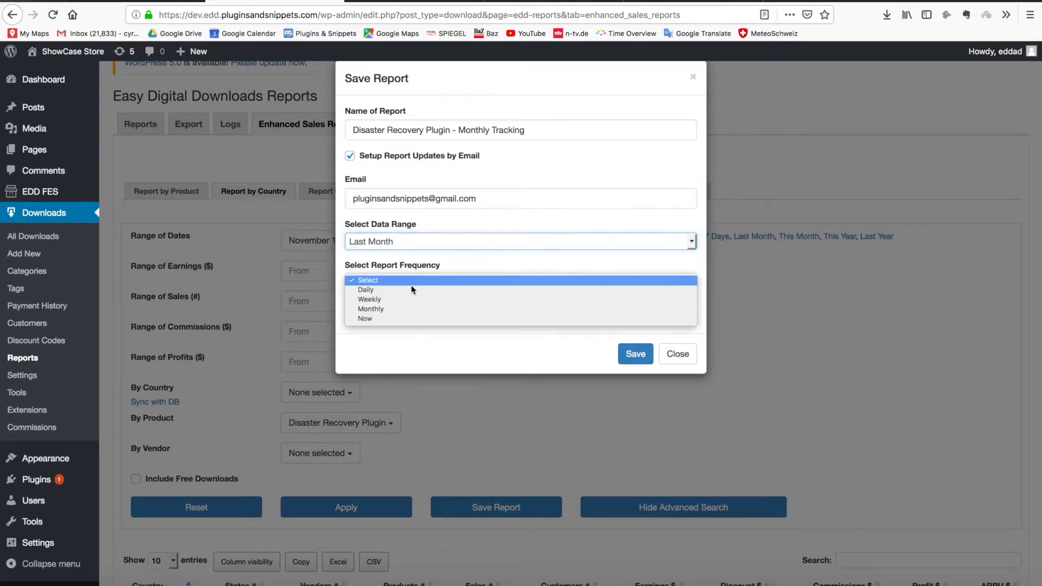
click(409, 309)
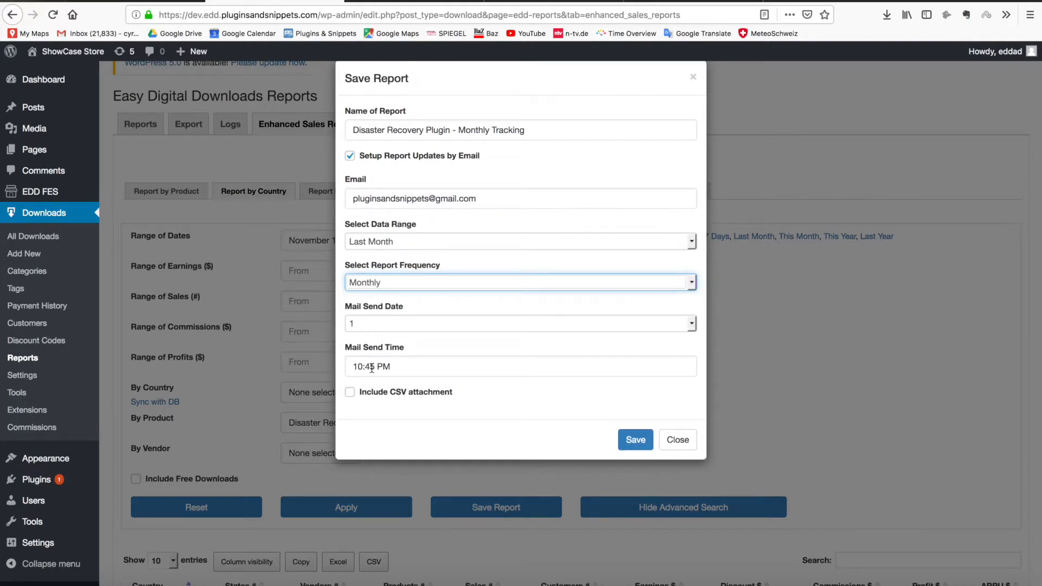
click(350, 393)
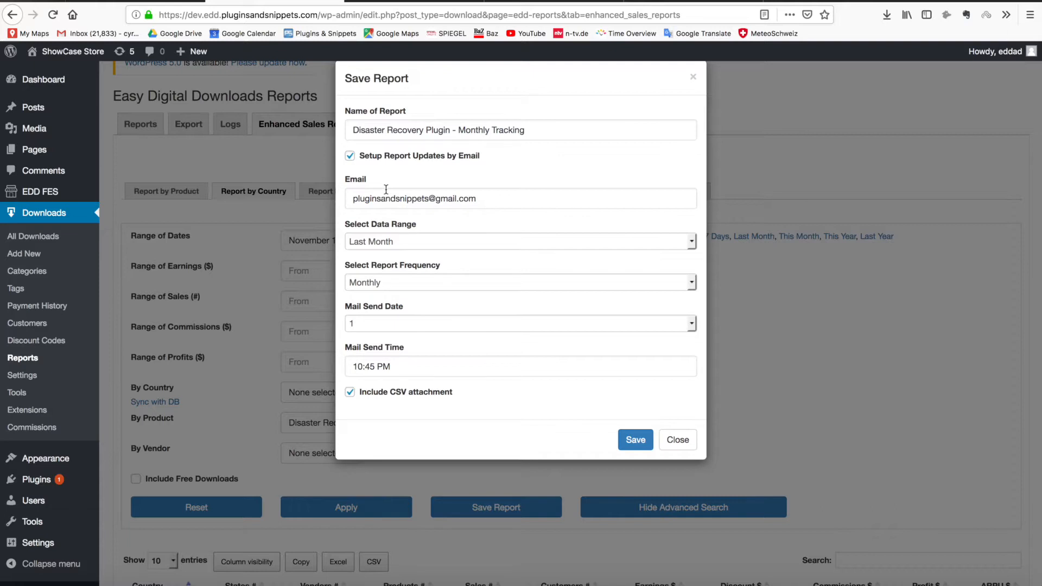
click(373, 283)
click(377, 290)
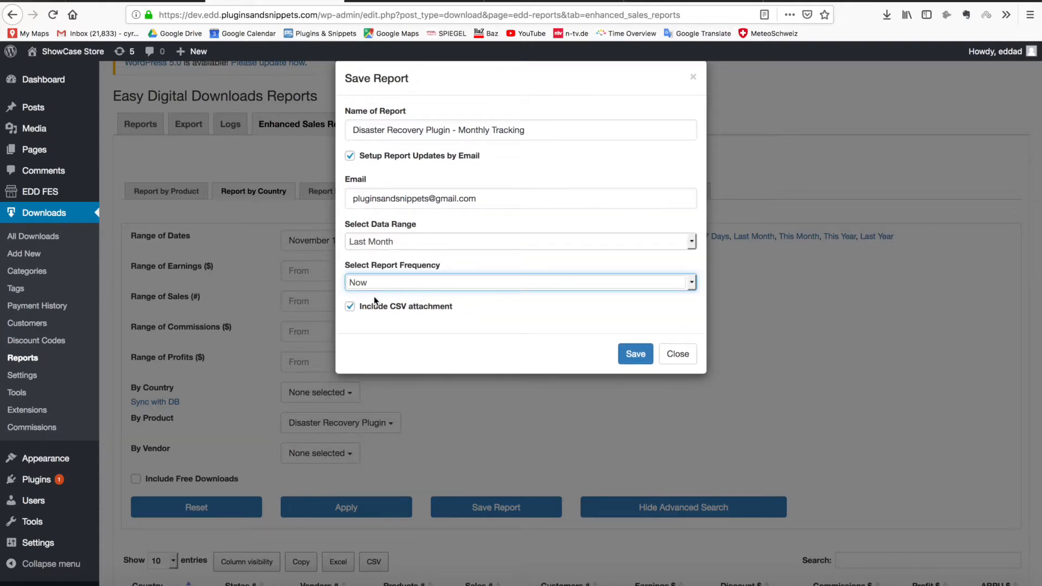